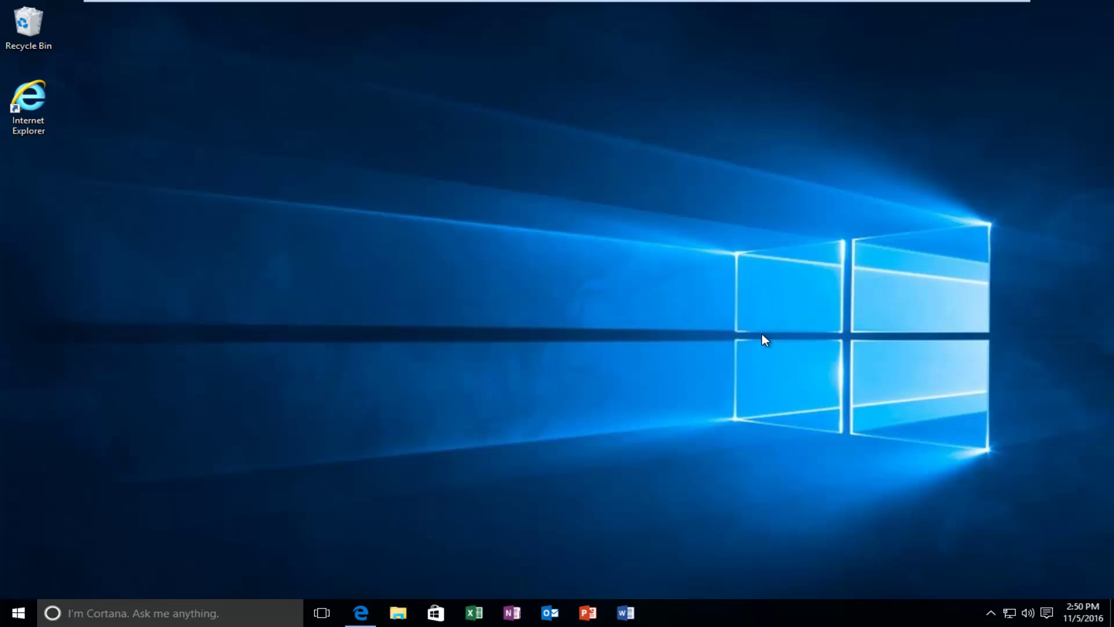
# Search the Start menu for 'services' and launch the Services desktop app
pyautogui.click(18, 613)
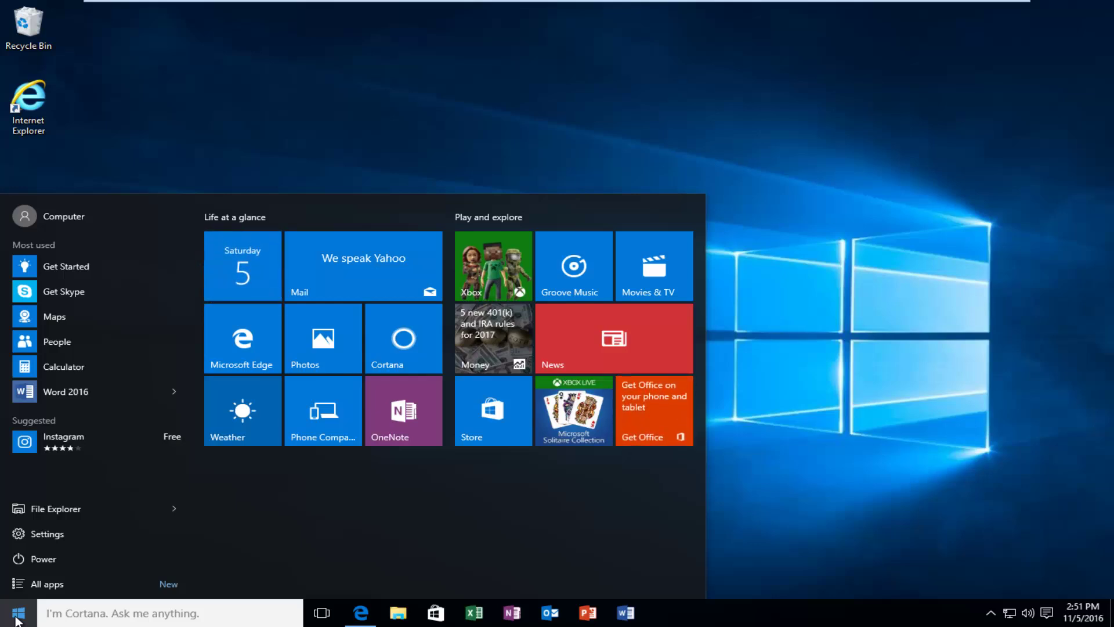
pyautogui.write('services')
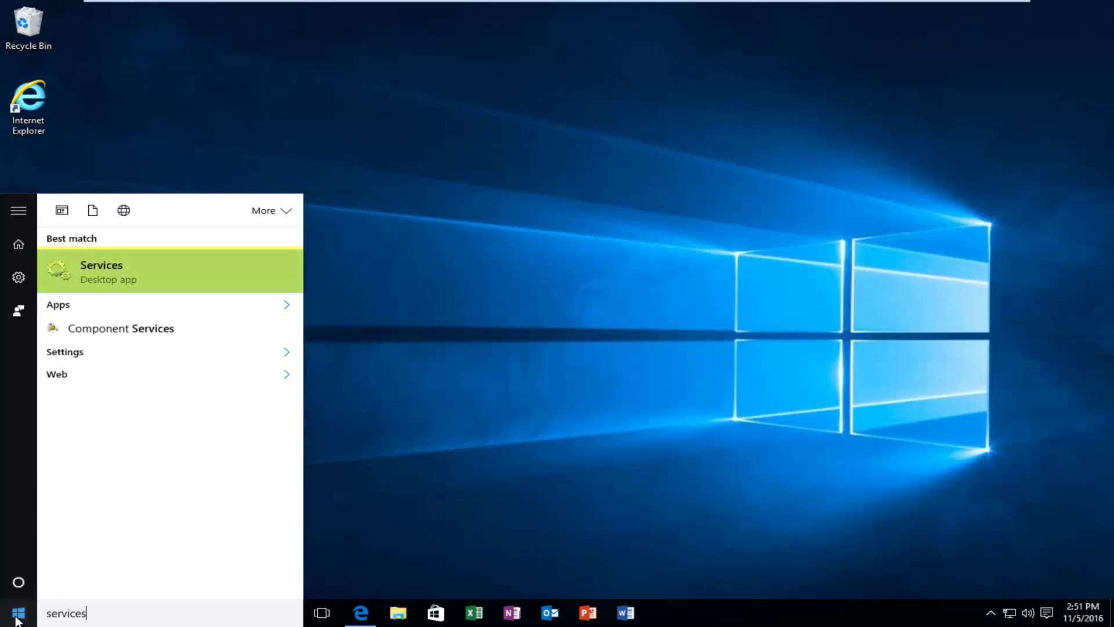
pyautogui.click(95, 272)
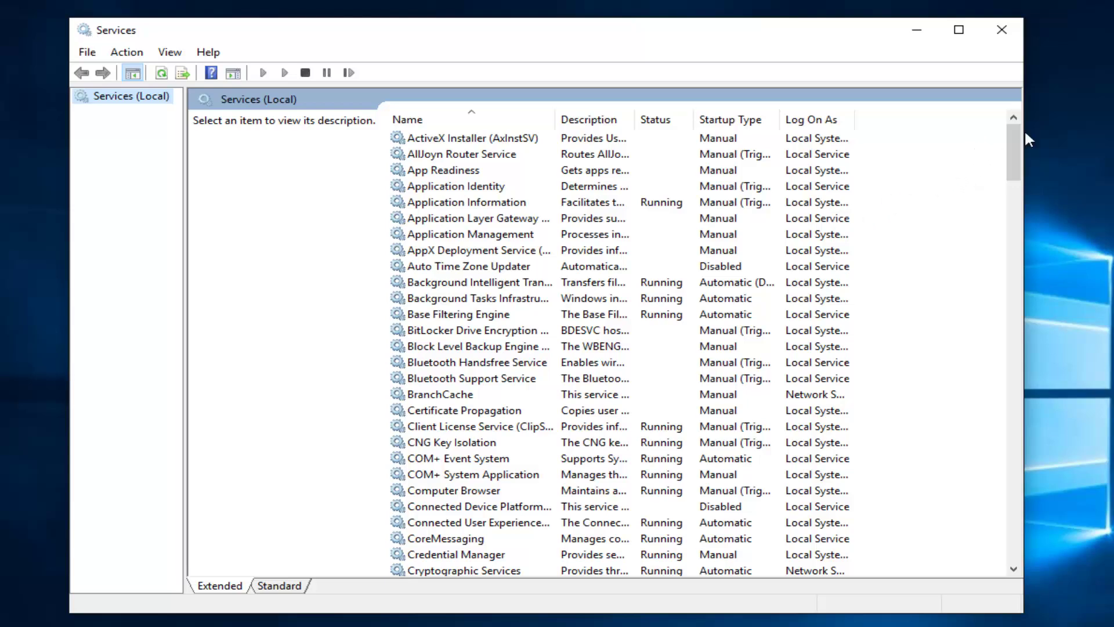
pyautogui.moveTo(1016, 148); pyautogui.dragTo(1028, 331)
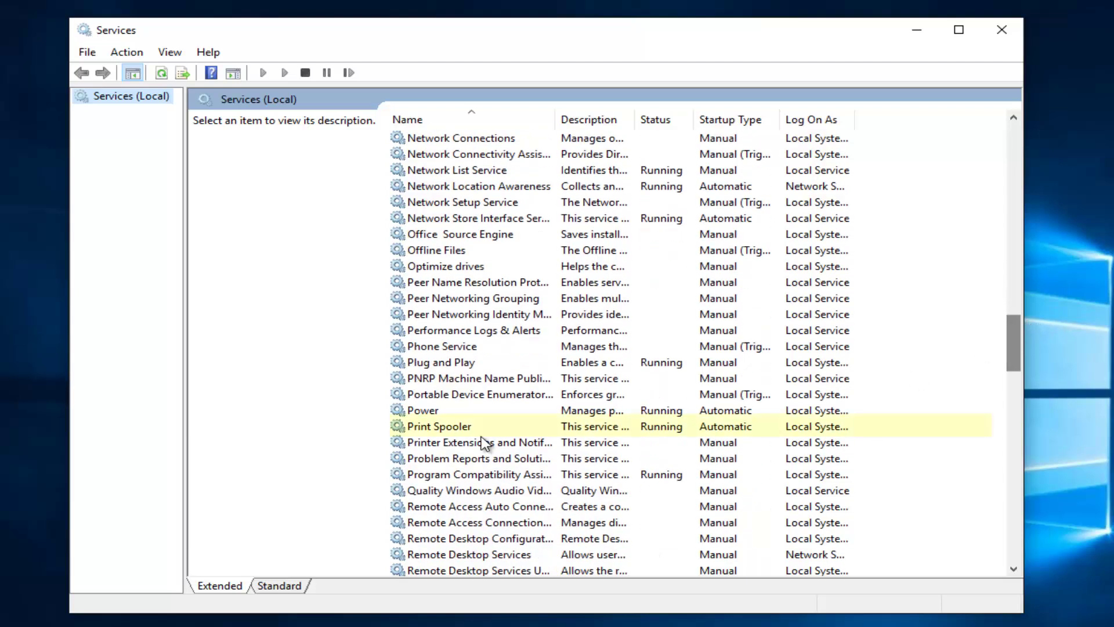
# Open Print Spooler's properties and expand Remote Procedure Call (RPC) on its Dependencies tab
pyautogui.click(439, 426)
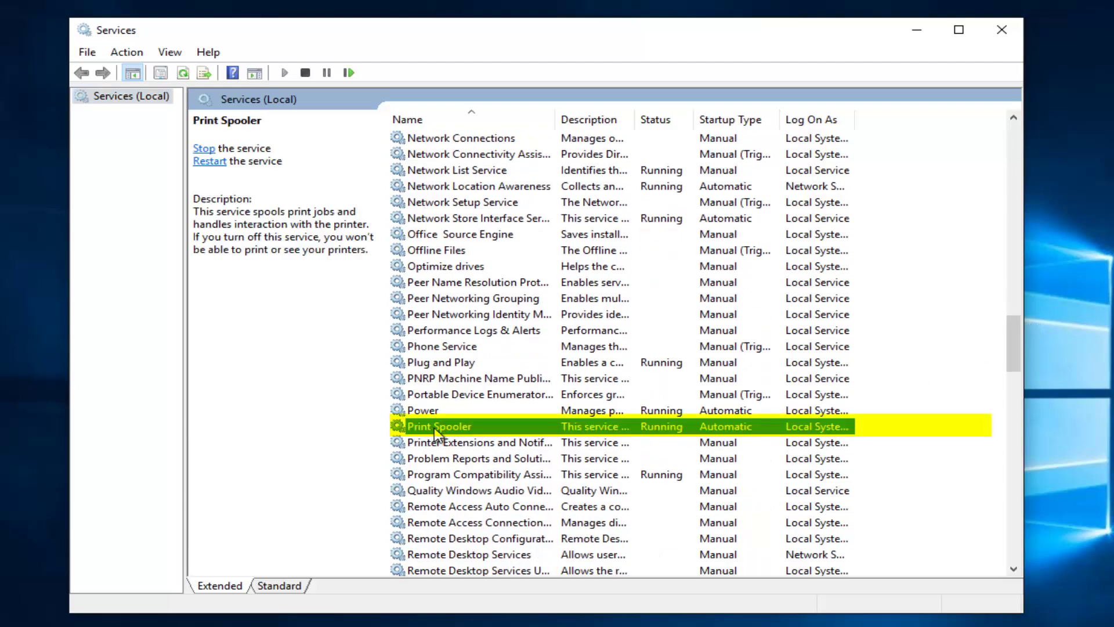
pyautogui.rightClick(438, 428)
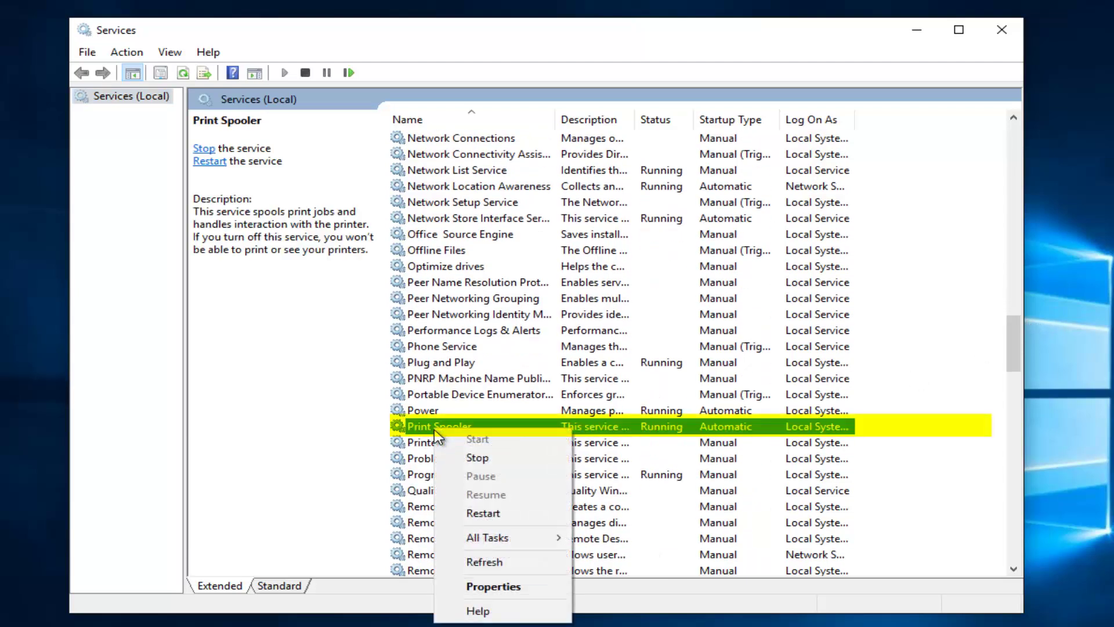
pyautogui.click(483, 589)
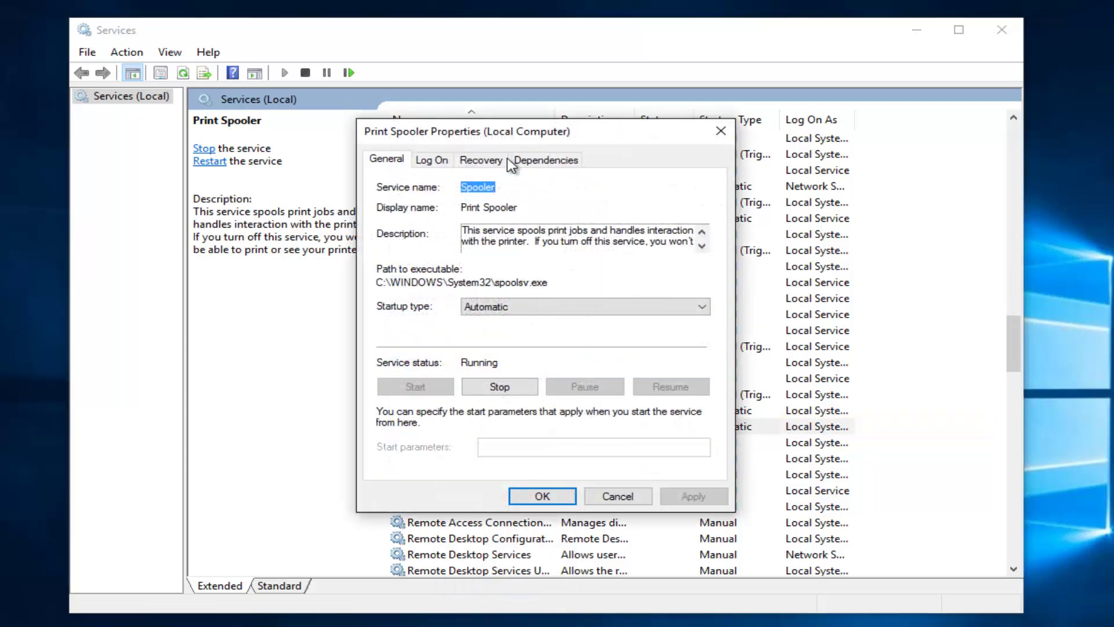
pyautogui.moveTo(526, 132); pyautogui.dragTo(534, 134)
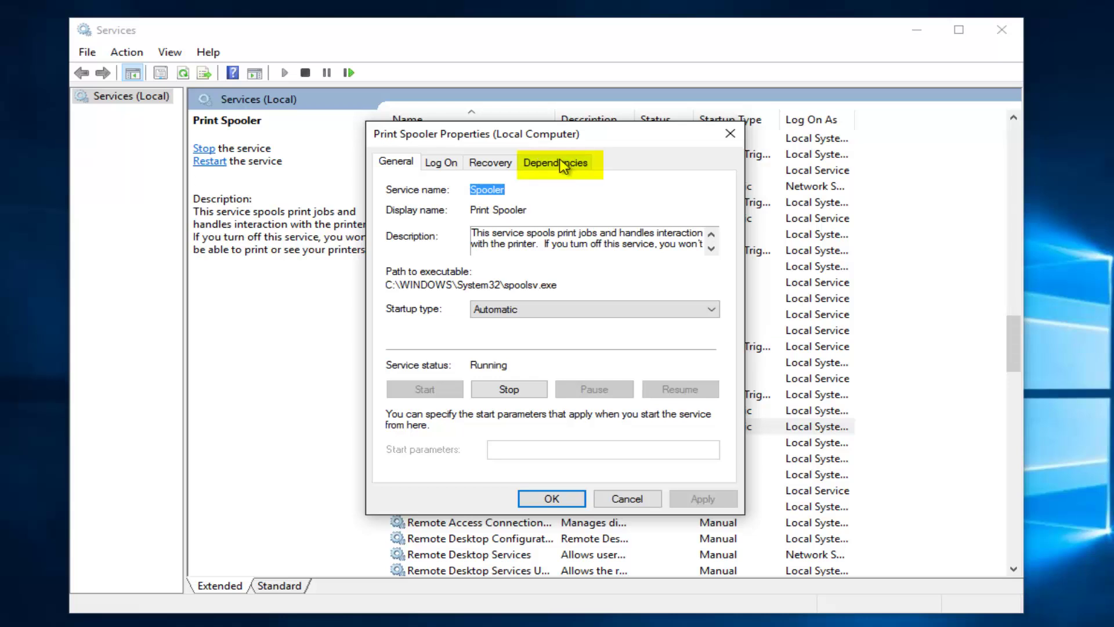
pyautogui.click(557, 163)
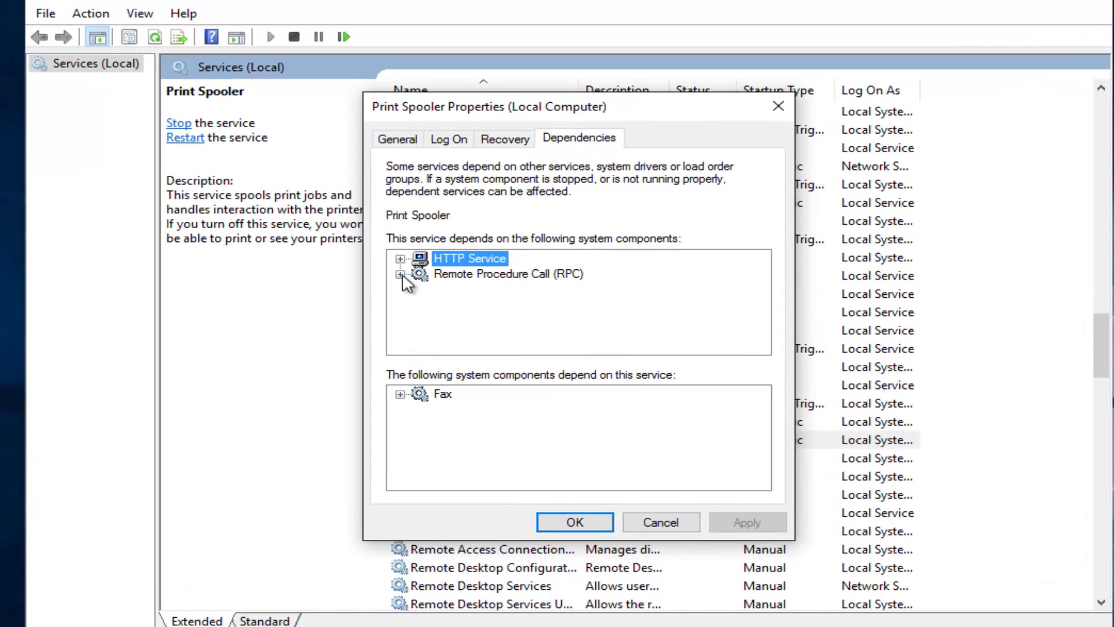
pyautogui.click(398, 281)
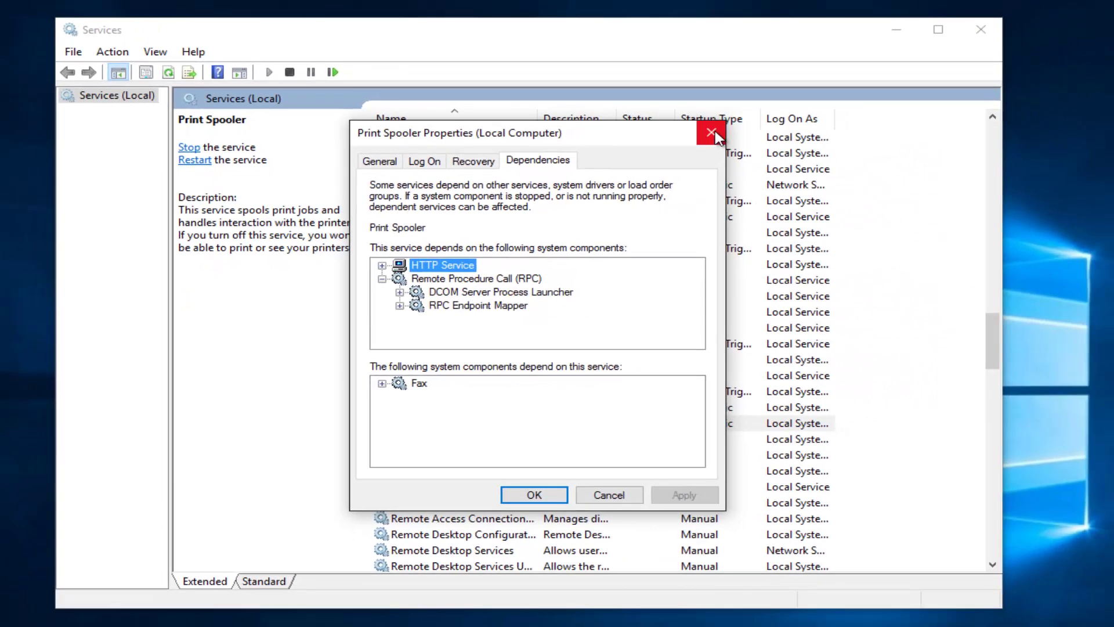
# Reopen Print Spooler's properties, stop the service, then try starting it again
pyautogui.click(714, 142)
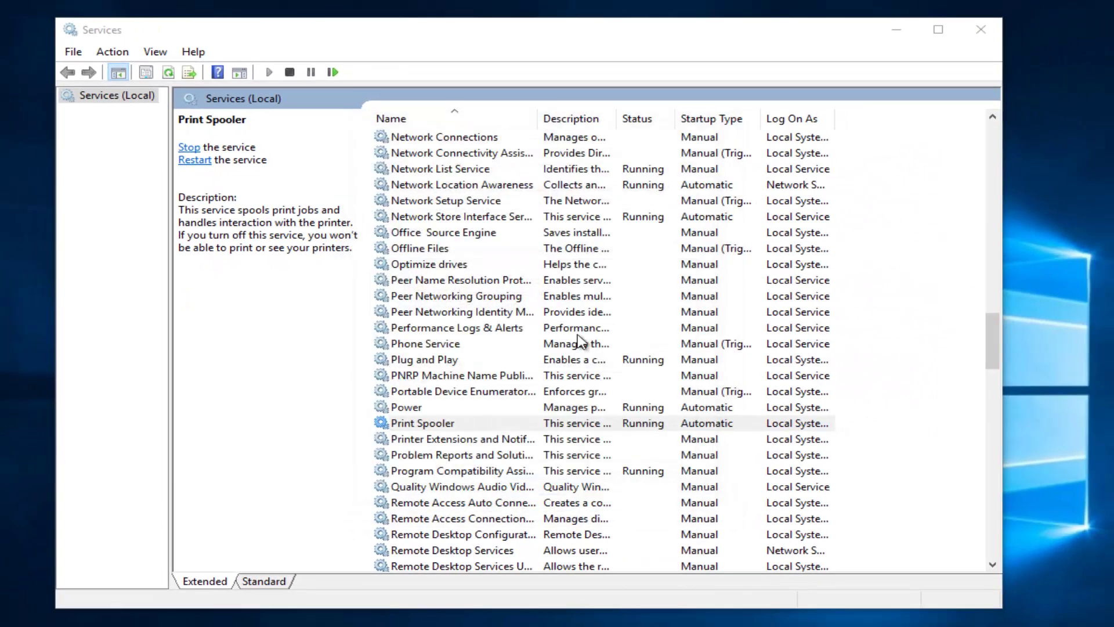
pyautogui.rightClick(531, 428)
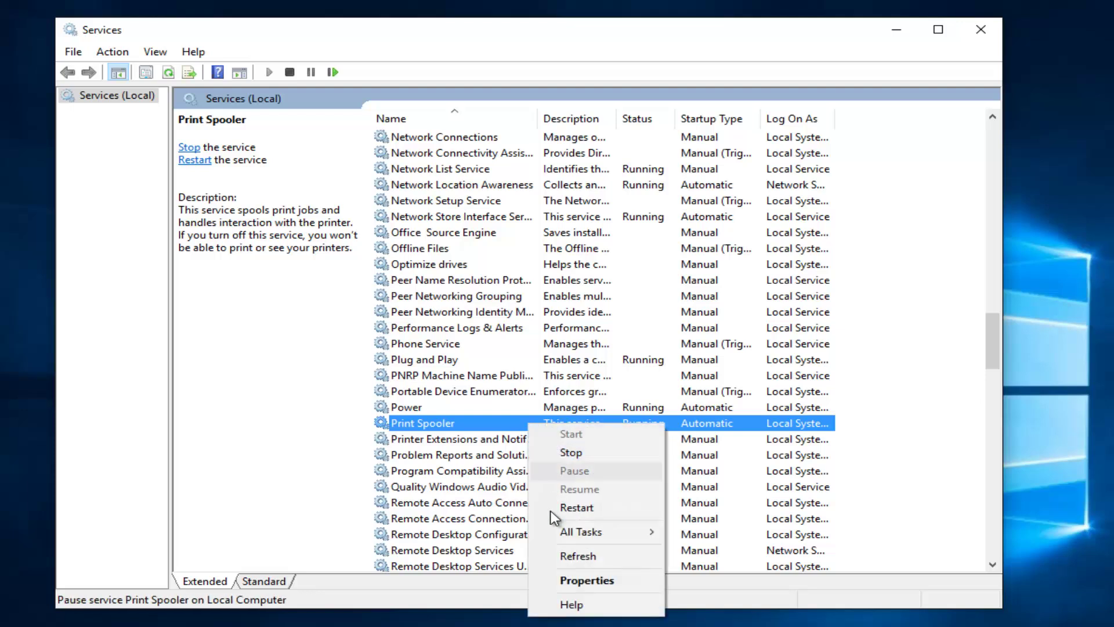
pyautogui.click(586, 581)
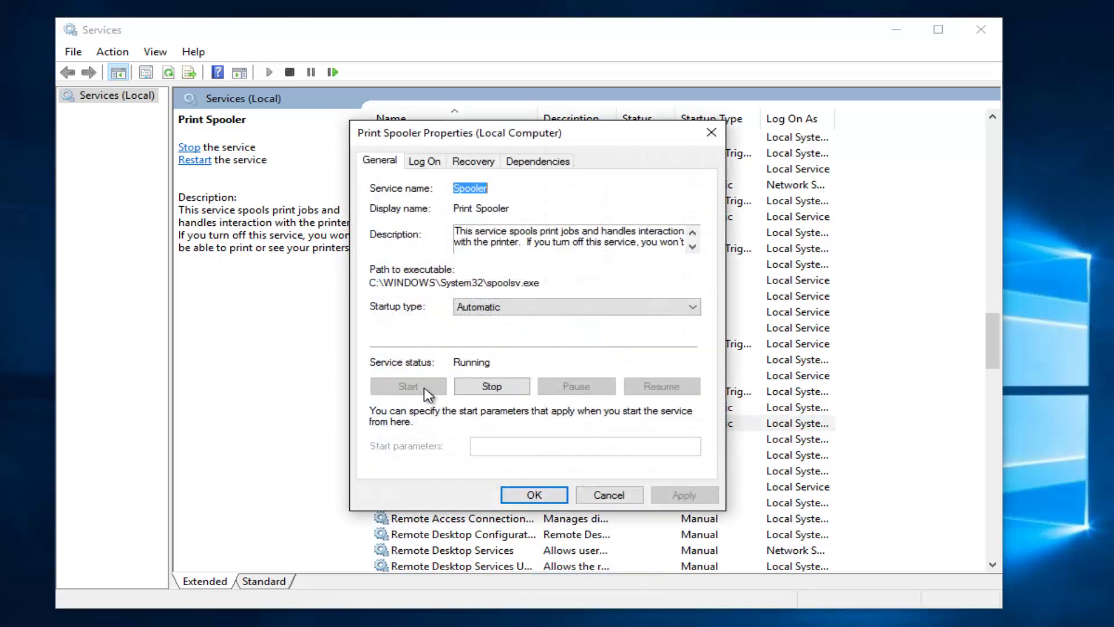
pyautogui.click(492, 386)
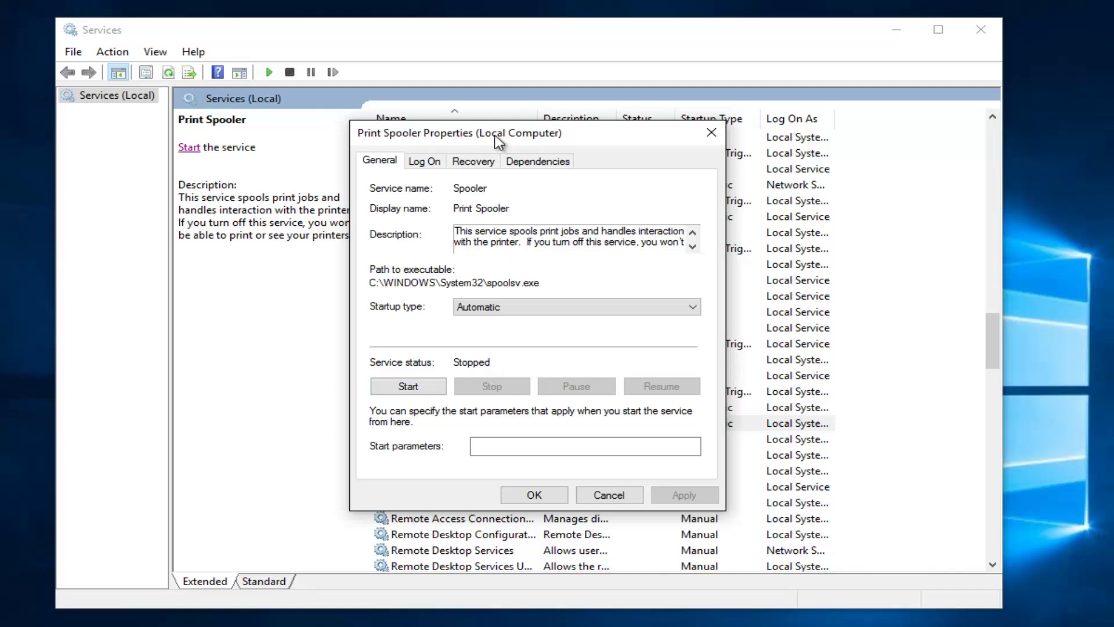
pyautogui.moveTo(497, 139); pyautogui.dragTo(666, 135)
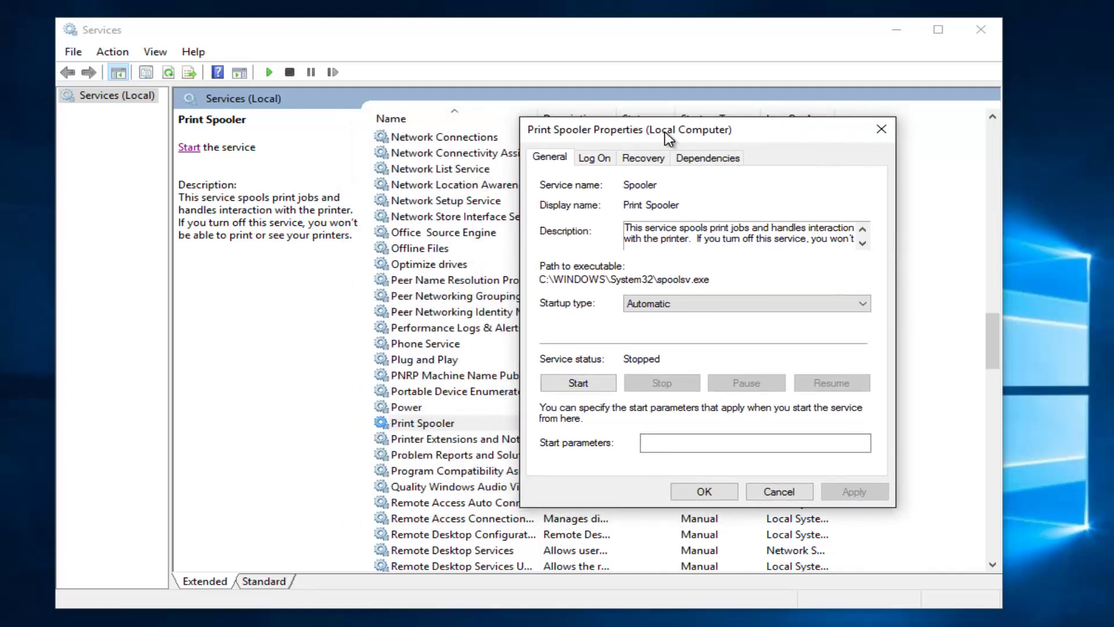
pyautogui.click(574, 384)
# Recheck Print Spooler's dependencies with Remote Procedure Call (RPC) expanded
pyautogui.moveTo(638, 132); pyautogui.dragTo(533, 143)
pyautogui.click(603, 167)
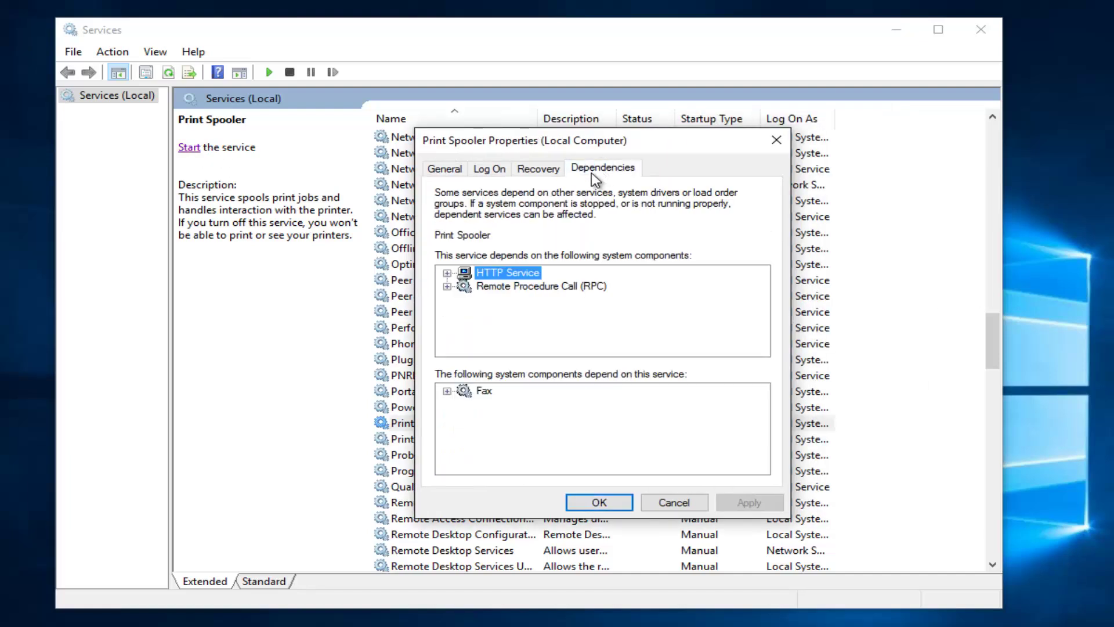
pyautogui.click(447, 286)
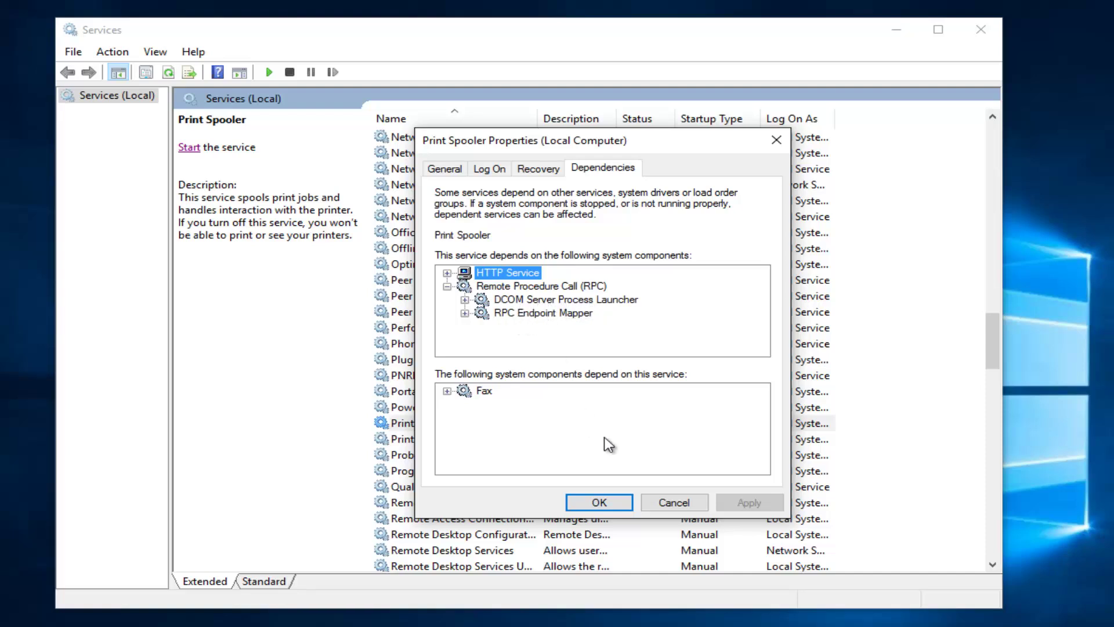
# Widen the Name column and check DCOM Server Process Launcher's automatic startup type
pyautogui.click(674, 501)
pyautogui.scroll(5, 481, 316)
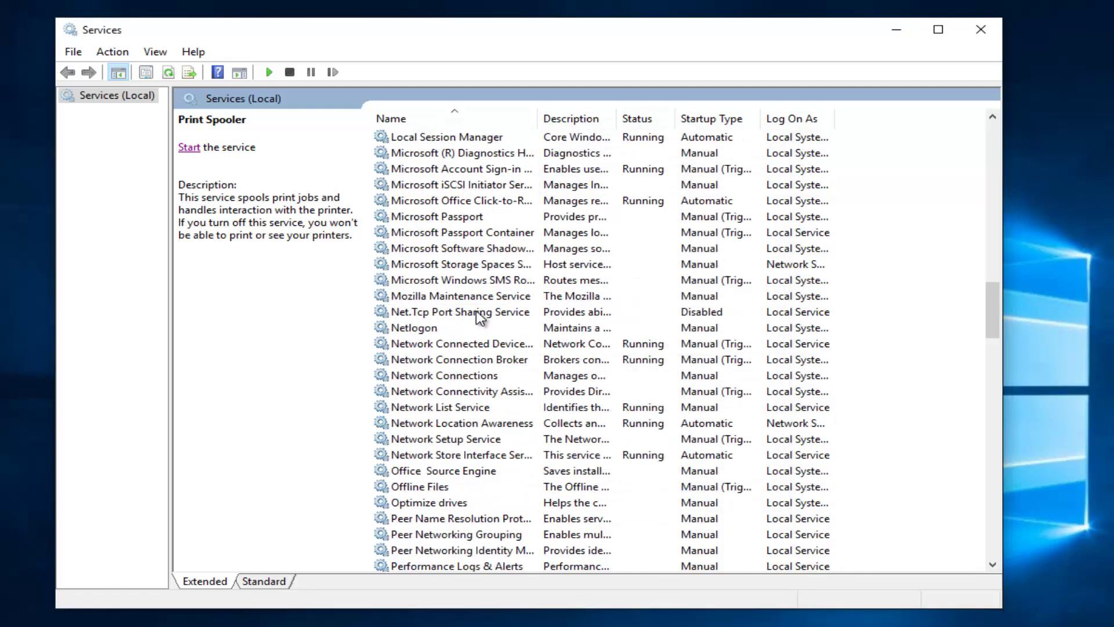
pyautogui.scroll(4, 481, 315)
pyautogui.scroll(4, 481, 315)
pyautogui.scroll(4, 482, 315)
pyautogui.scroll(3, 474, 315)
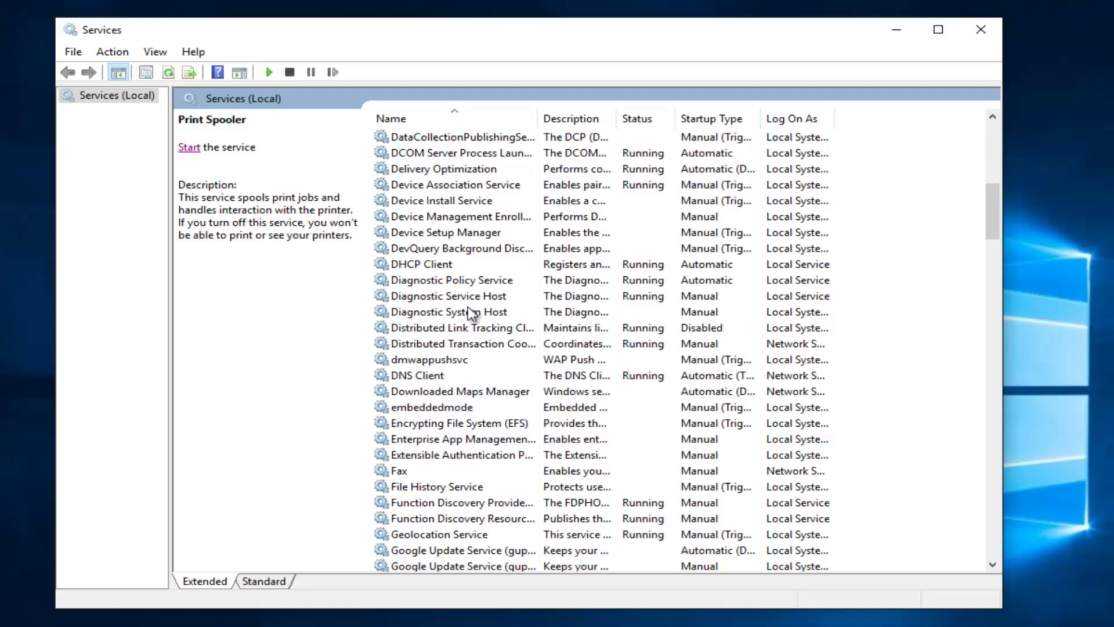
pyautogui.scroll(2, 470, 313)
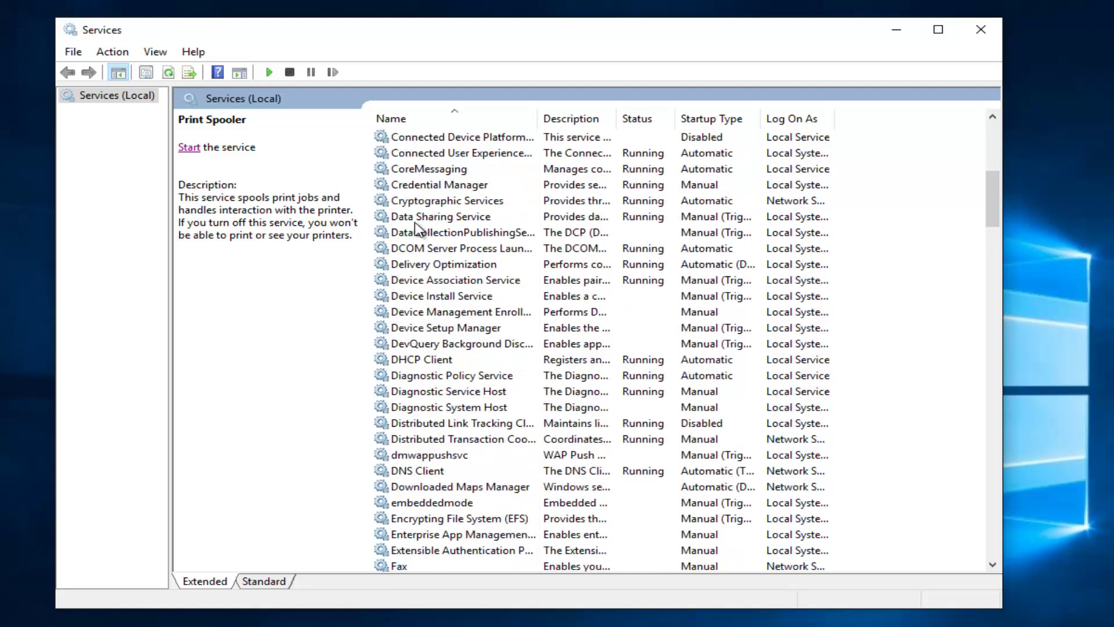
pyautogui.click(435, 248)
pyautogui.moveTo(529, 118); pyautogui.dragTo(612, 119)
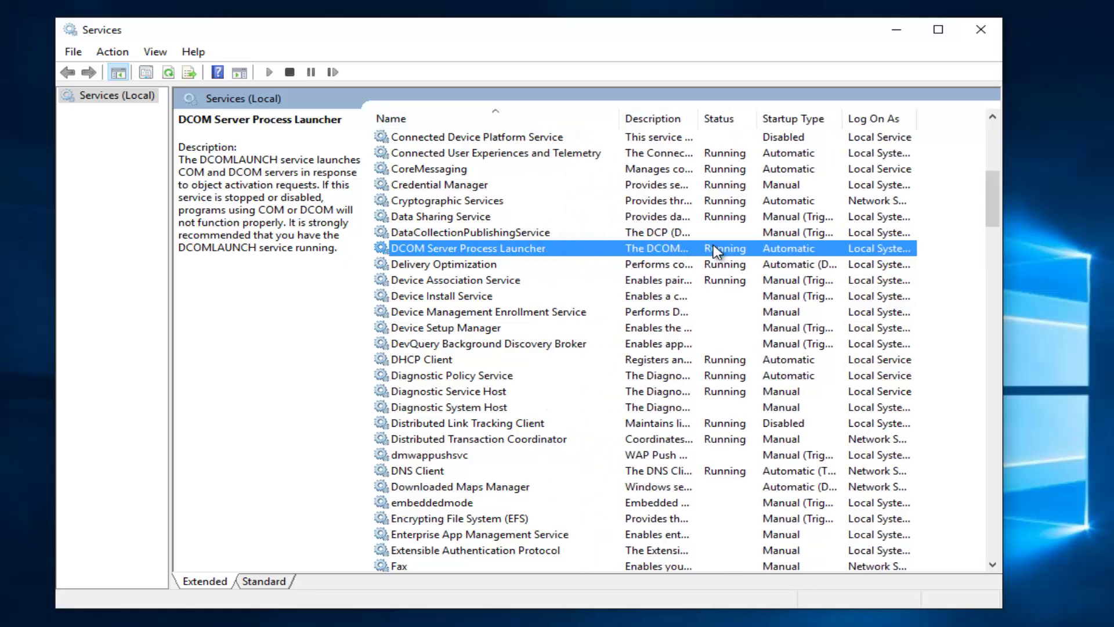
pyautogui.rightClick(459, 248)
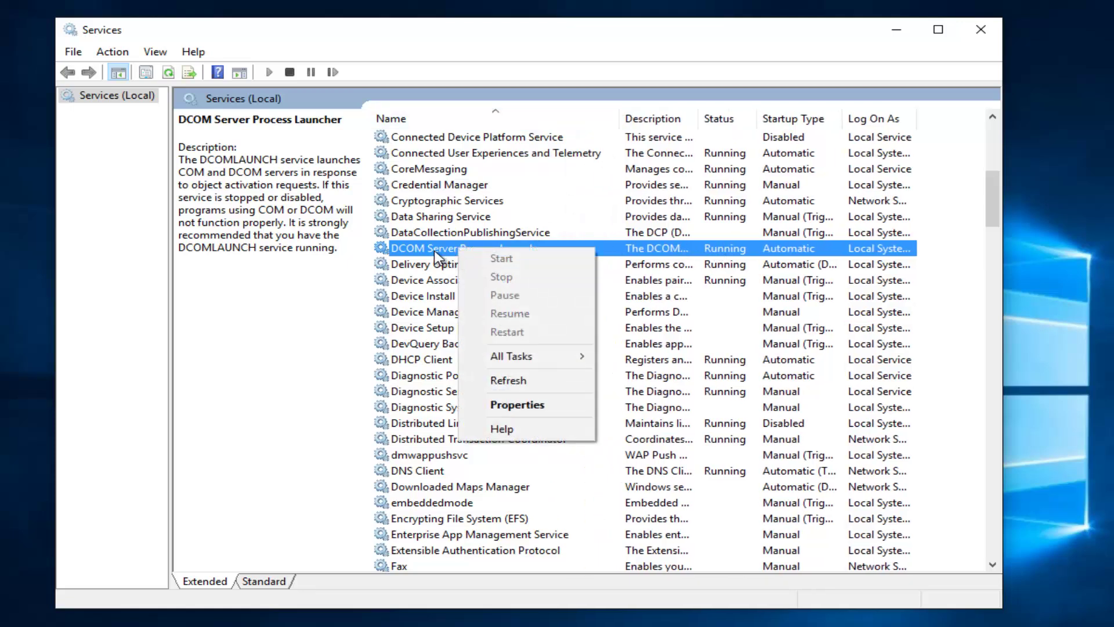
pyautogui.click(503, 405)
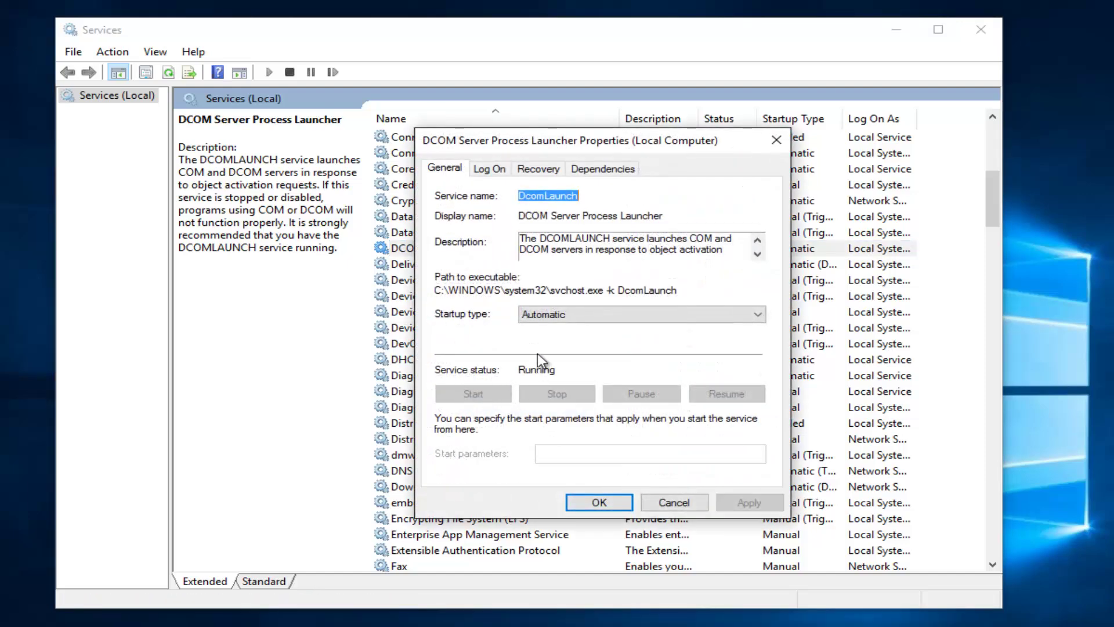
pyautogui.click(557, 313)
pyautogui.click(776, 140)
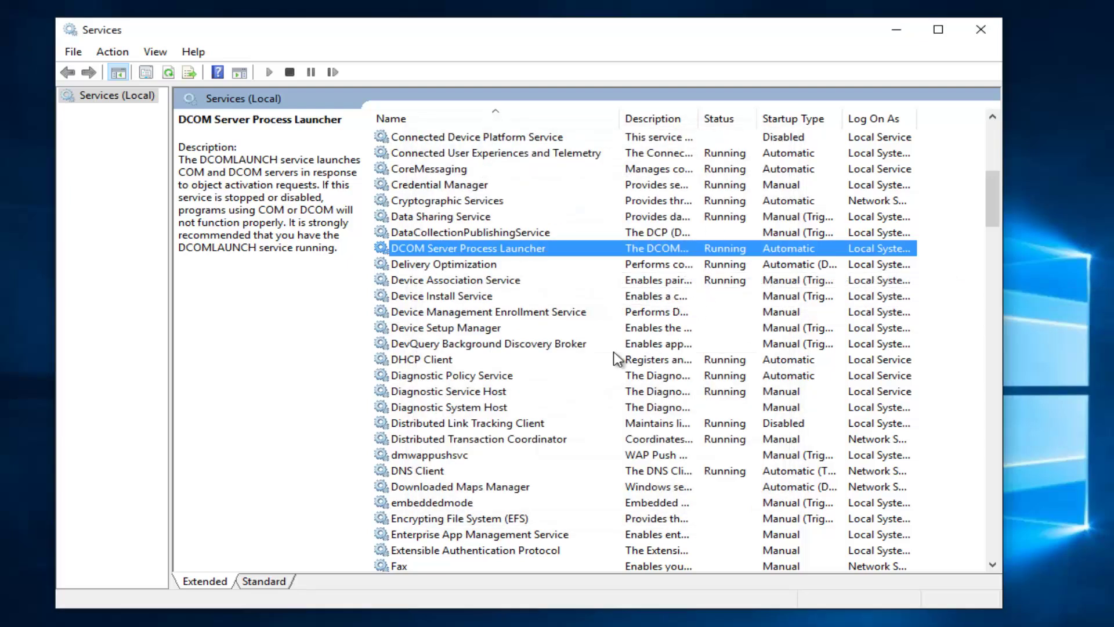
pyautogui.scroll(-4, 609, 357)
pyautogui.scroll(-3, 559, 368)
pyautogui.scroll(-3, 559, 368)
pyautogui.scroll(-3, 558, 365)
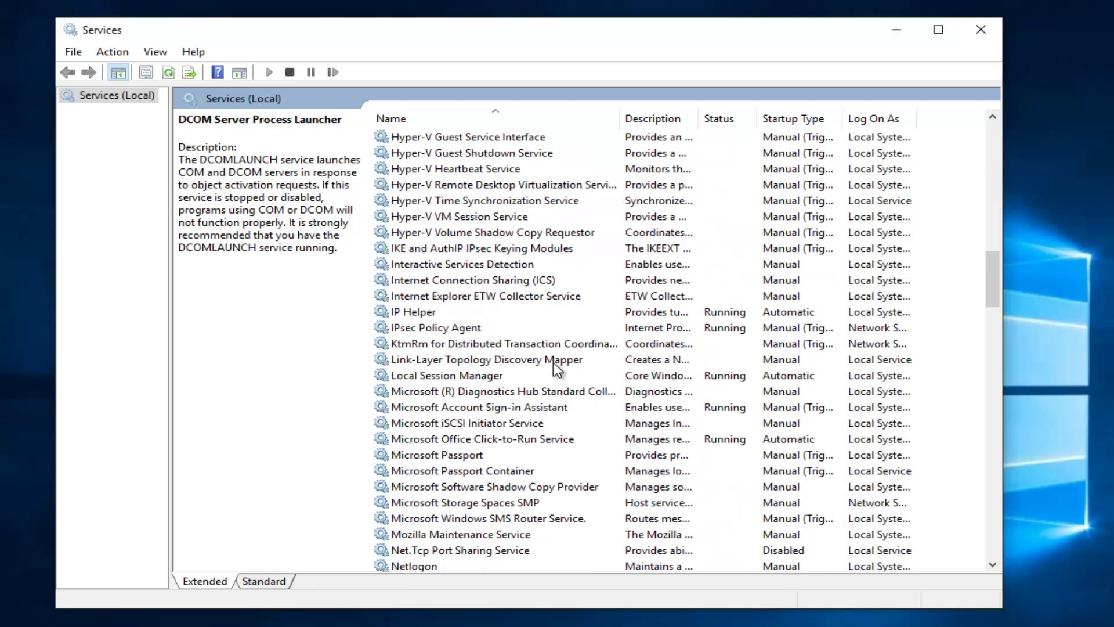
pyautogui.scroll(-3, 548, 364)
pyautogui.scroll(-3, 537, 361)
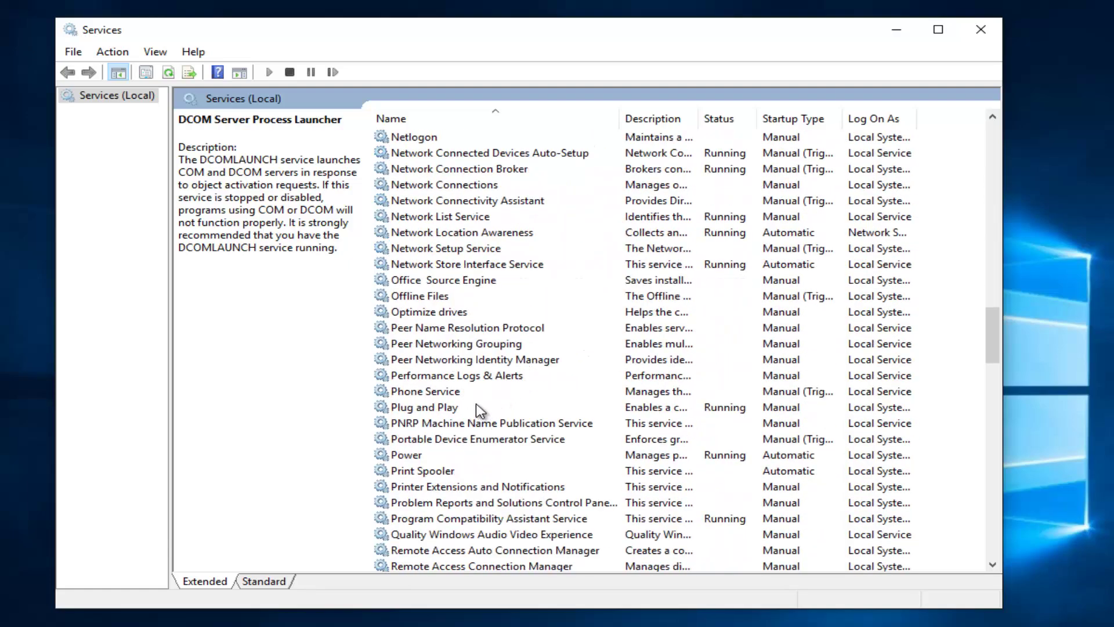
pyautogui.scroll(-3, 487, 395)
pyautogui.scroll(-3, 482, 401)
pyautogui.scroll(-1, 481, 400)
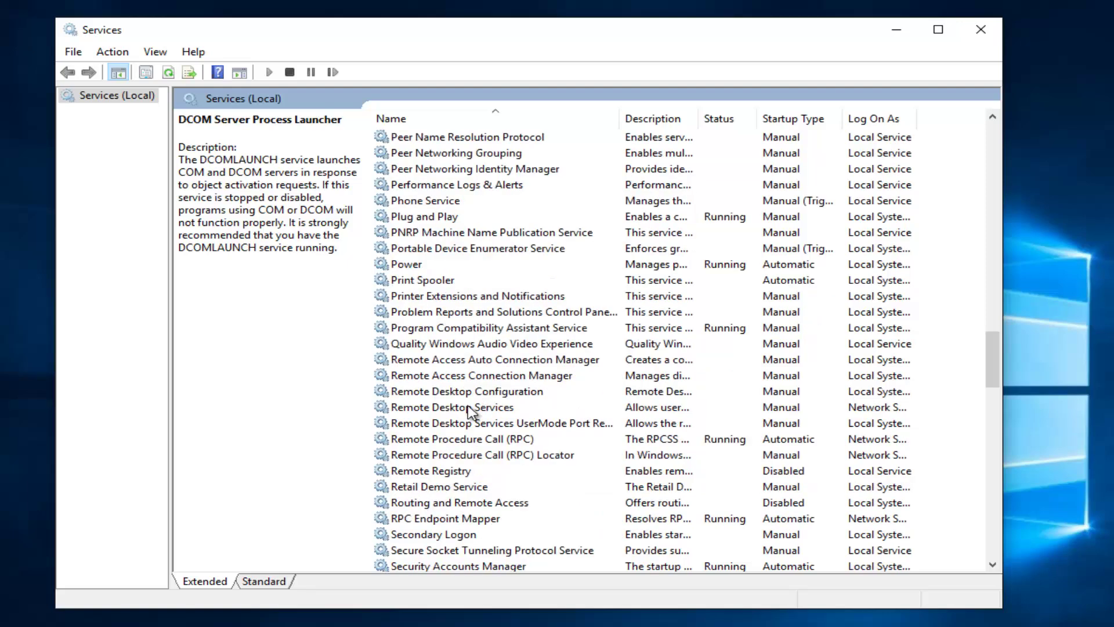
# View RPC Endpoint Mapper's properties, then close the Services console
pyautogui.click(417, 517)
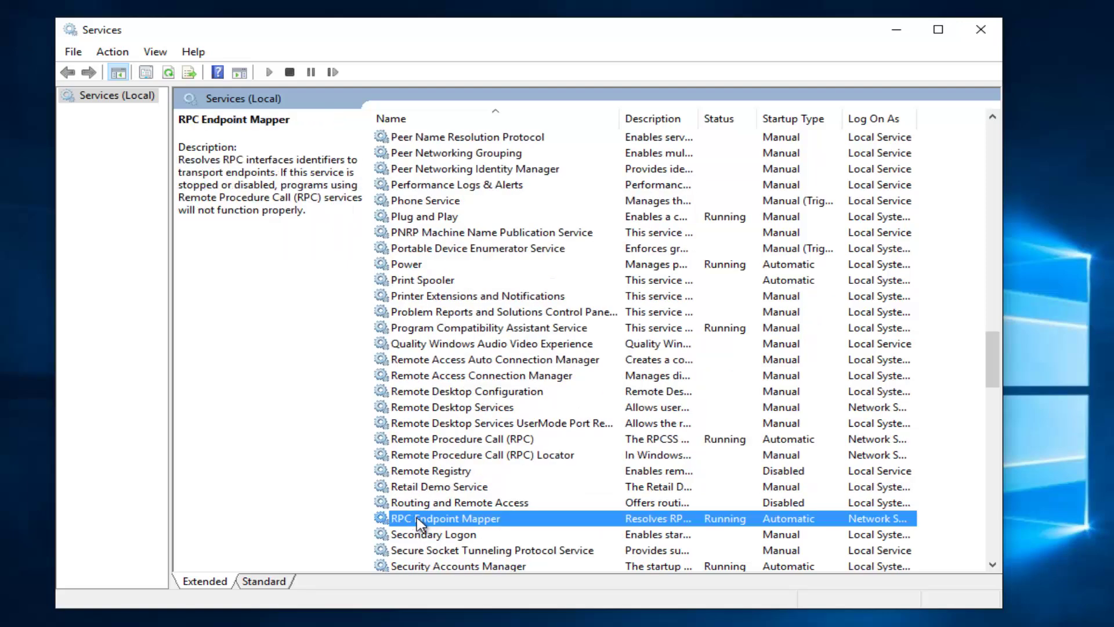
pyautogui.rightClick(499, 520)
pyautogui.click(558, 477)
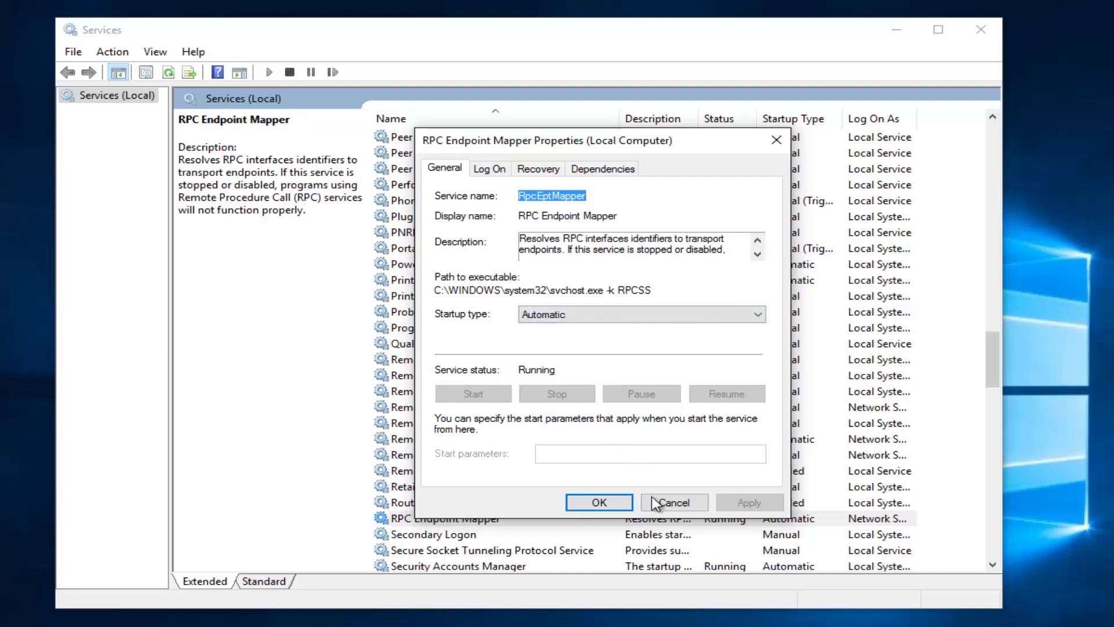
pyautogui.click(673, 502)
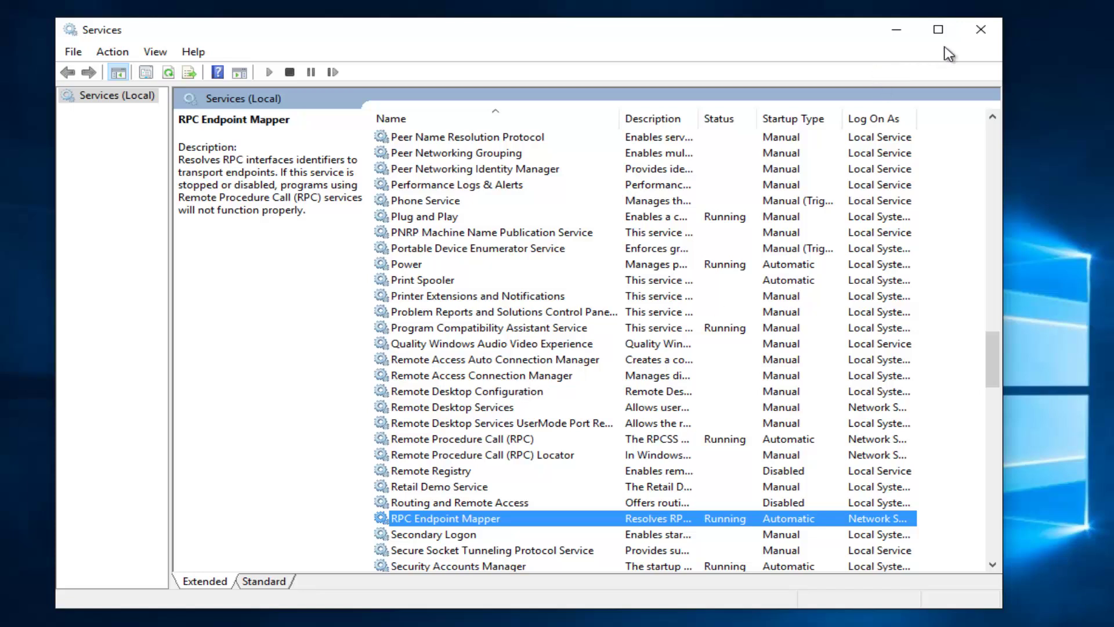
pyautogui.click(980, 30)
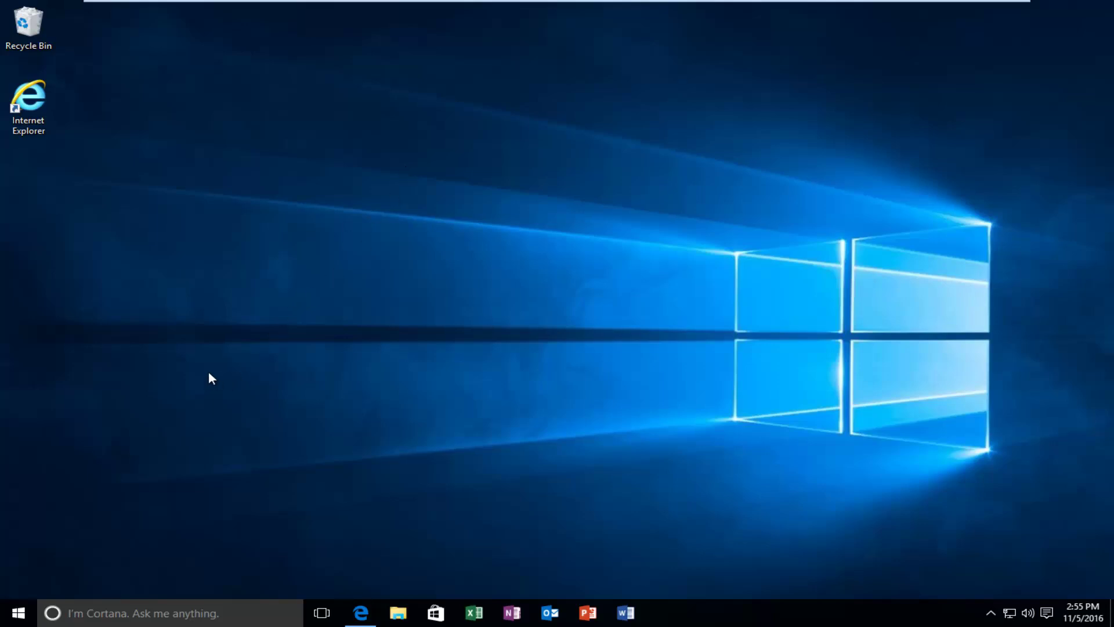
# Open the System Control Panel page from a Start search and maximize it
pyautogui.click(18, 612)
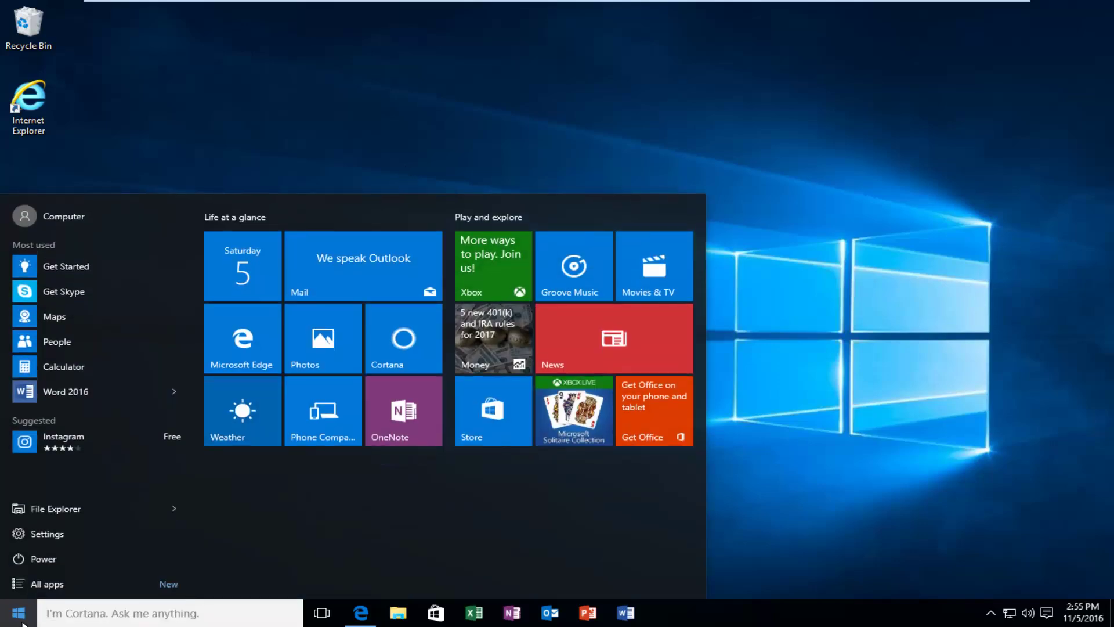
pyautogui.click(18, 613)
pyautogui.press('super')
pyautogui.write('sys')
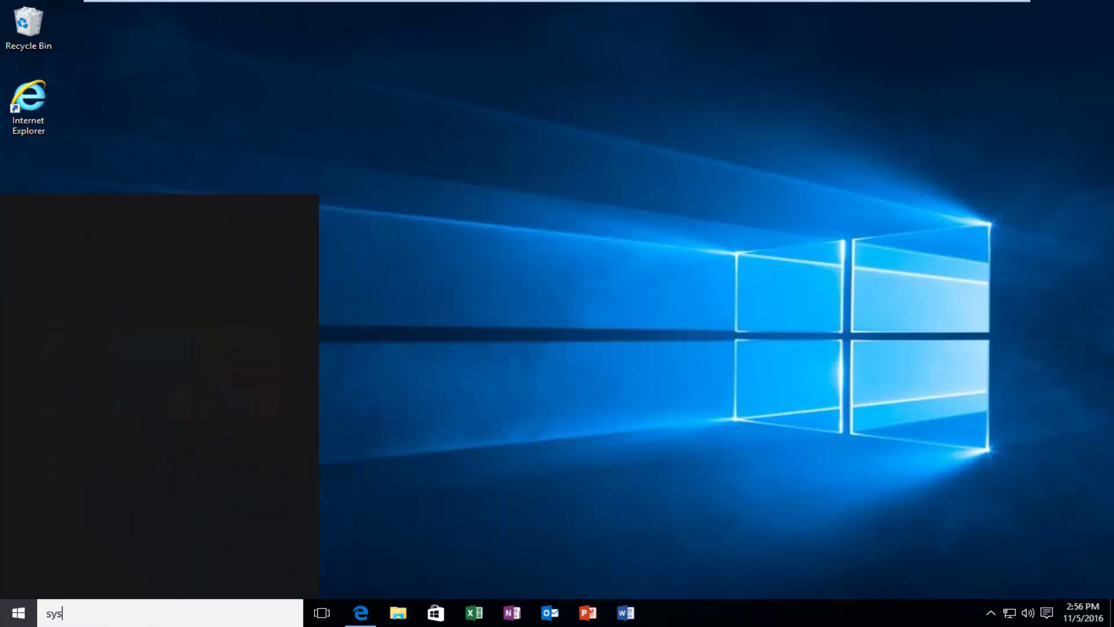
pyautogui.write('tem')
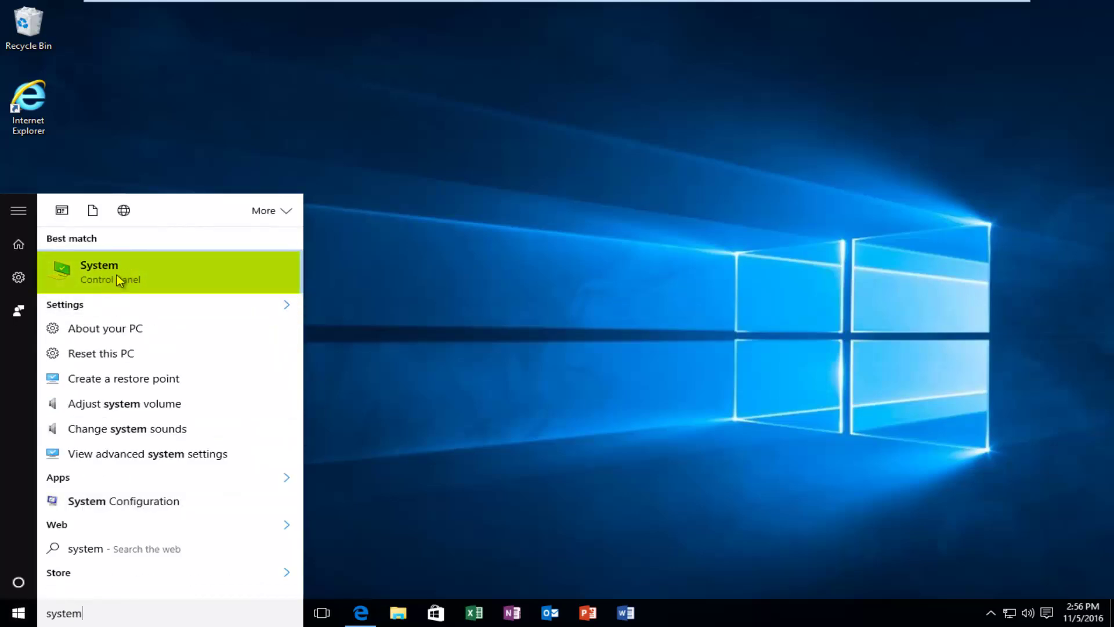
pyautogui.click(103, 274)
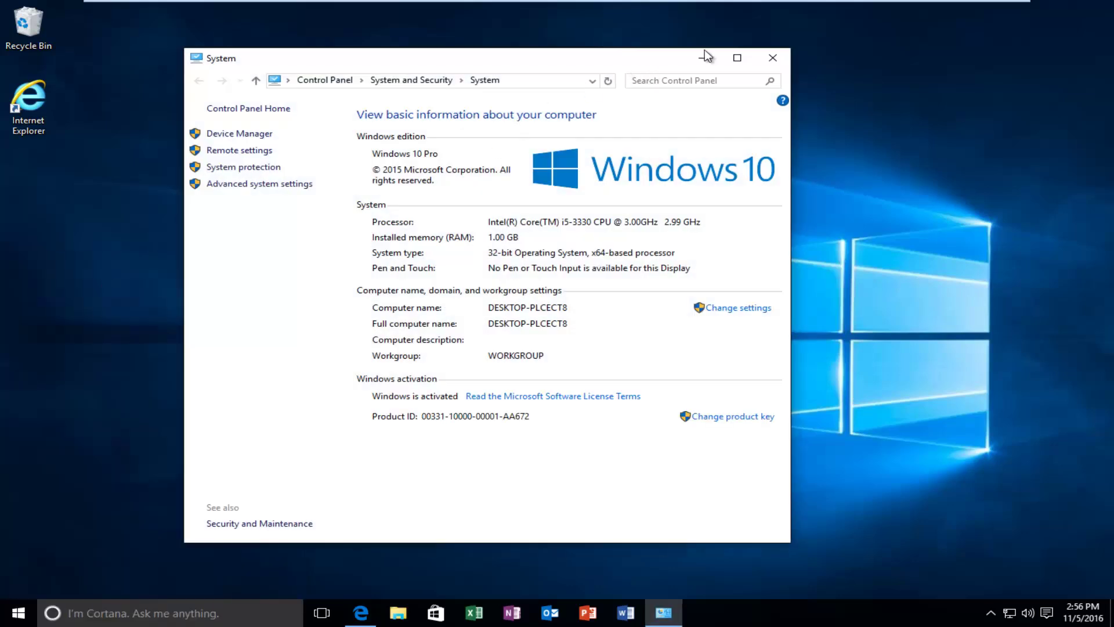
pyautogui.click(737, 58)
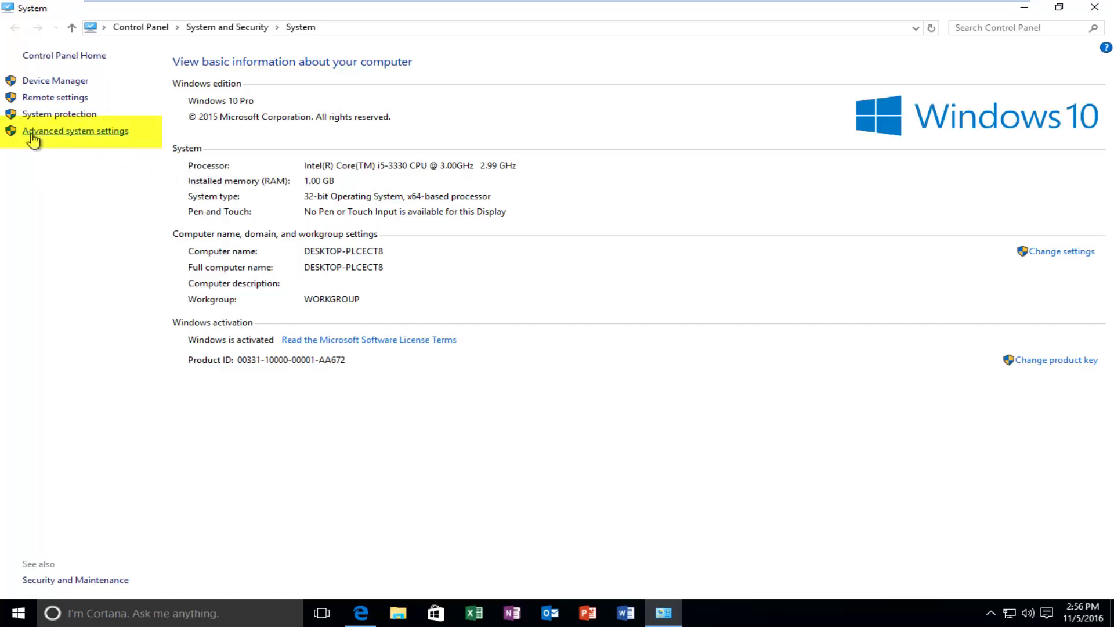
# Open Advanced system settings, view the Hardware and Computer Name tabs, then return to Advanced
pyautogui.click(74, 132)
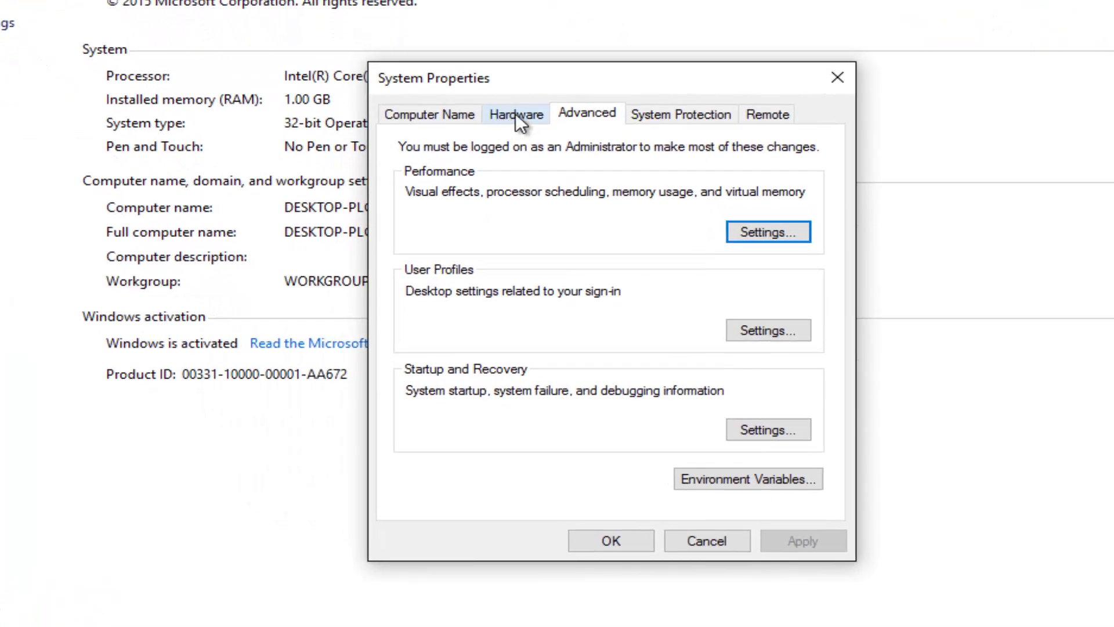
pyautogui.click(518, 120)
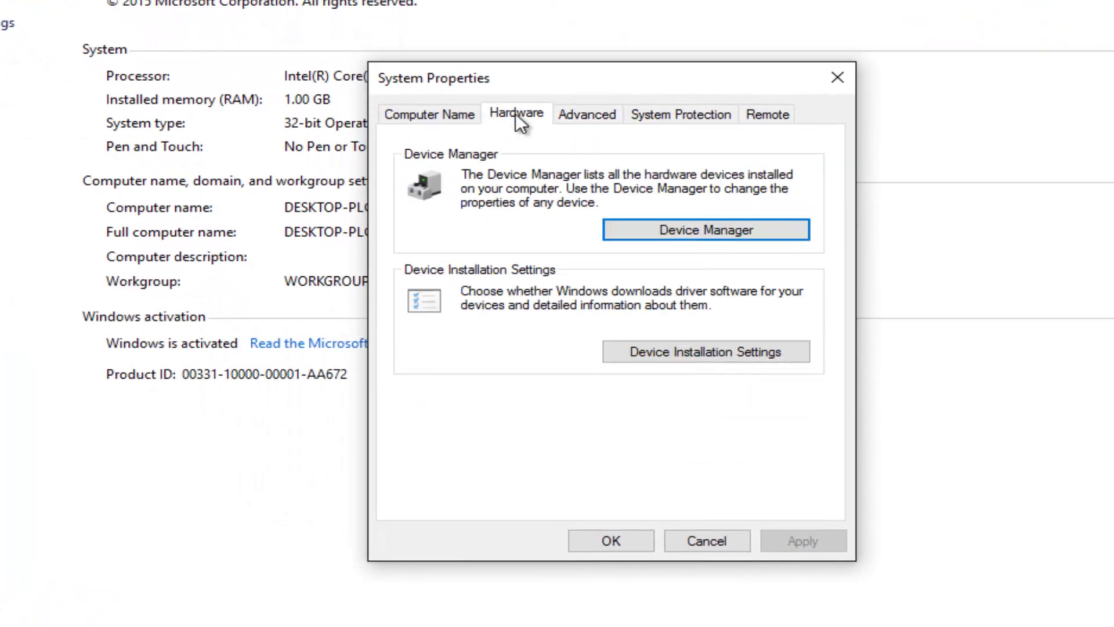
pyautogui.click(430, 114)
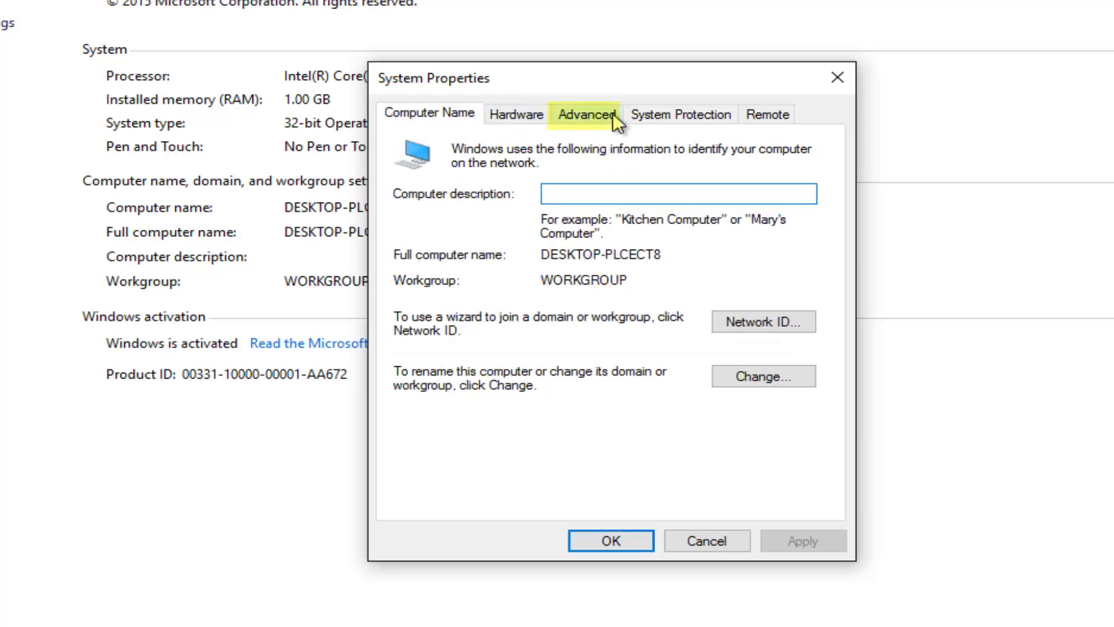
pyautogui.click(586, 113)
pyautogui.moveTo(557, 85); pyautogui.dragTo(515, 108)
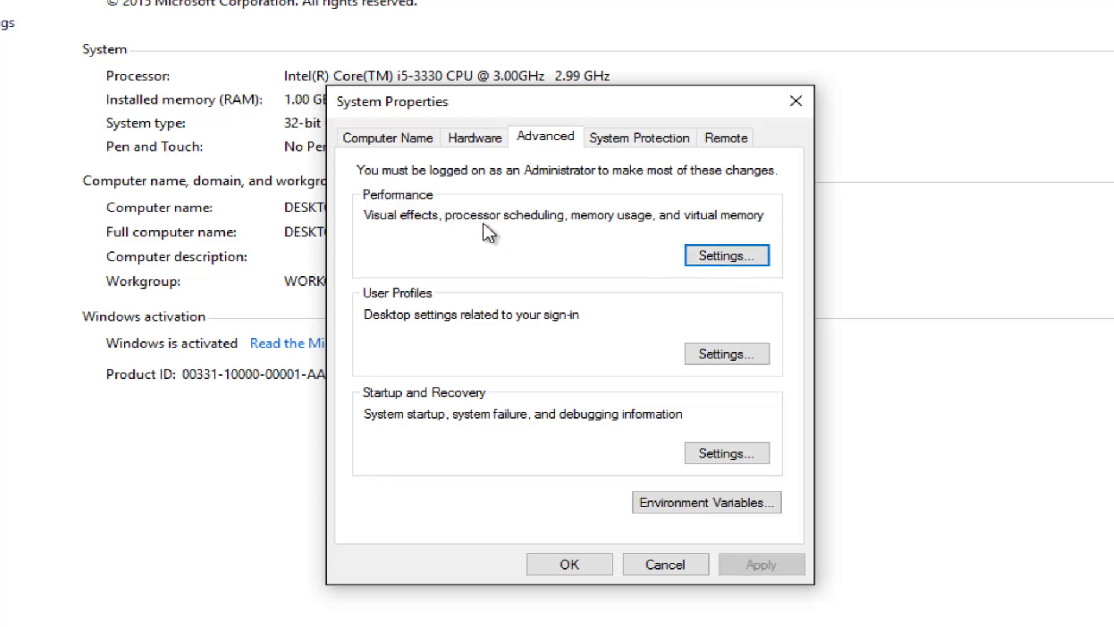
# In Performance Options' Data Execution Prevention tab, choose 'Turn on DEP for all programs and services except those I select'
pyautogui.click(720, 259)
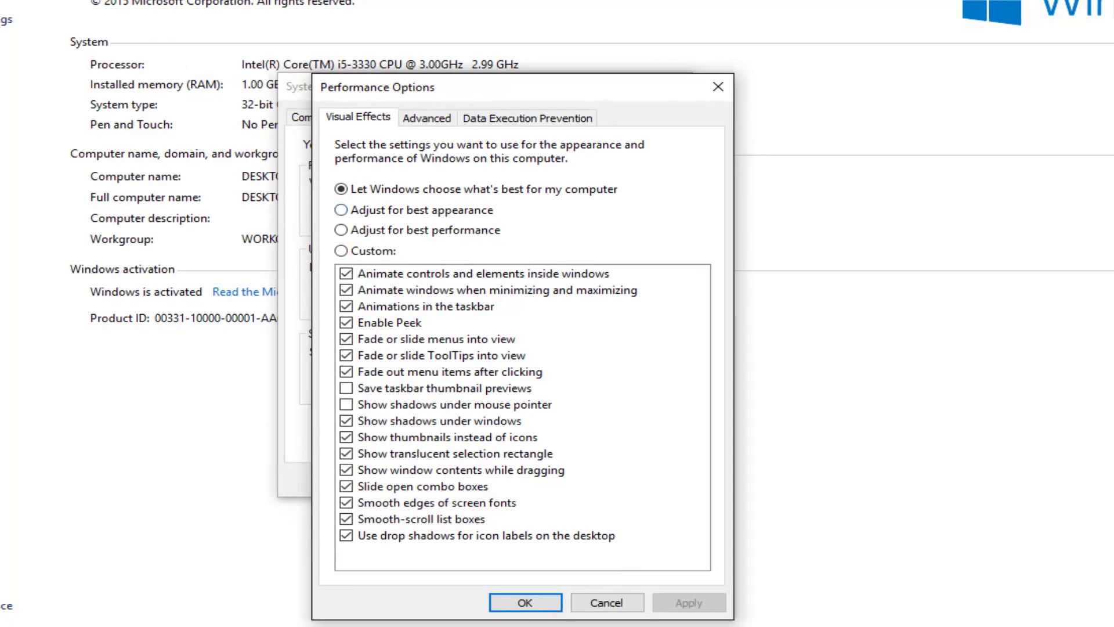
pyautogui.moveTo(469, 88); pyautogui.dragTo(476, 26)
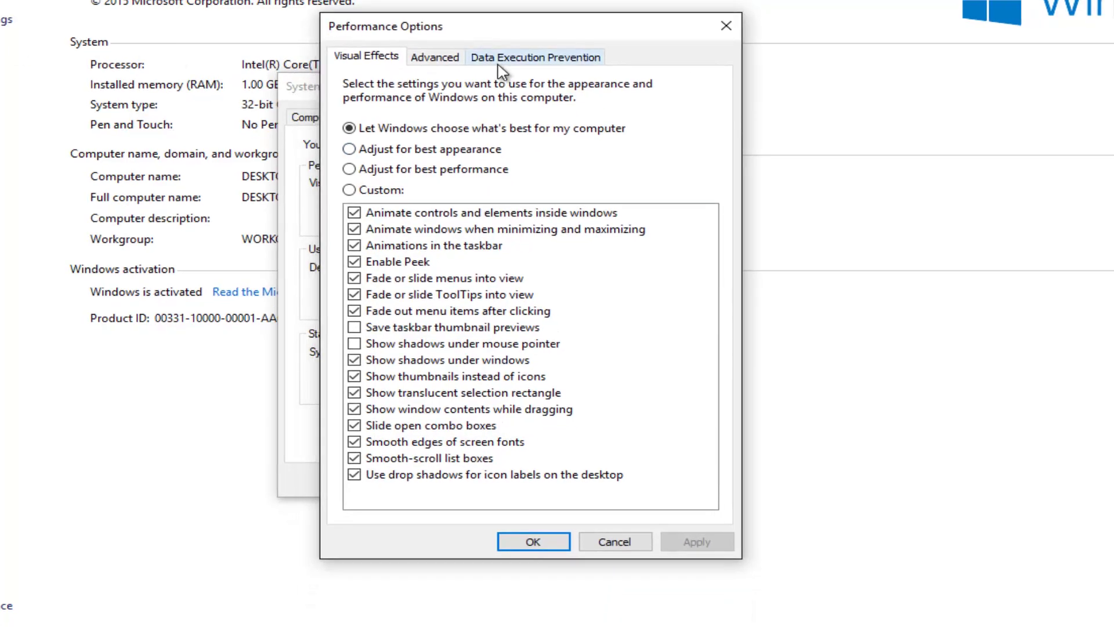
pyautogui.click(553, 59)
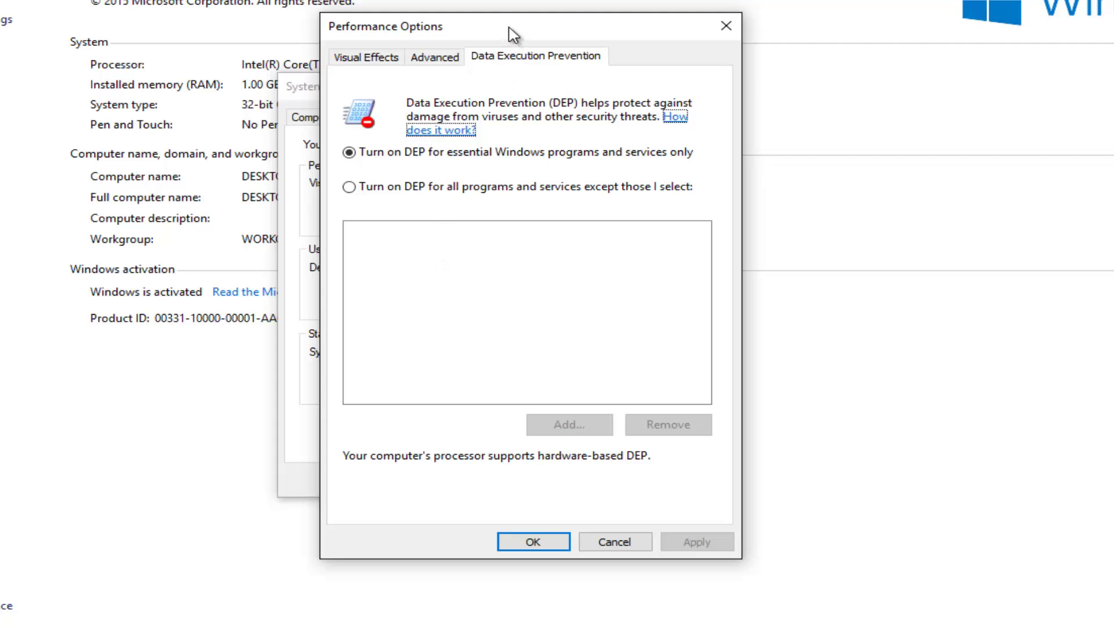
pyautogui.moveTo(511, 32); pyautogui.dragTo(508, 16)
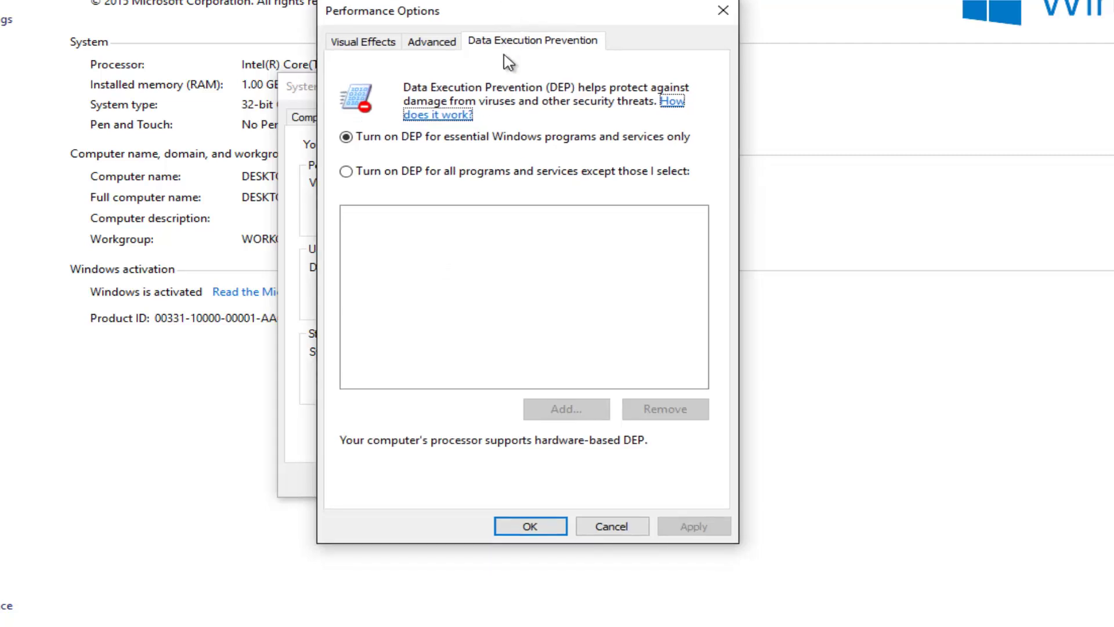
pyautogui.click(346, 172)
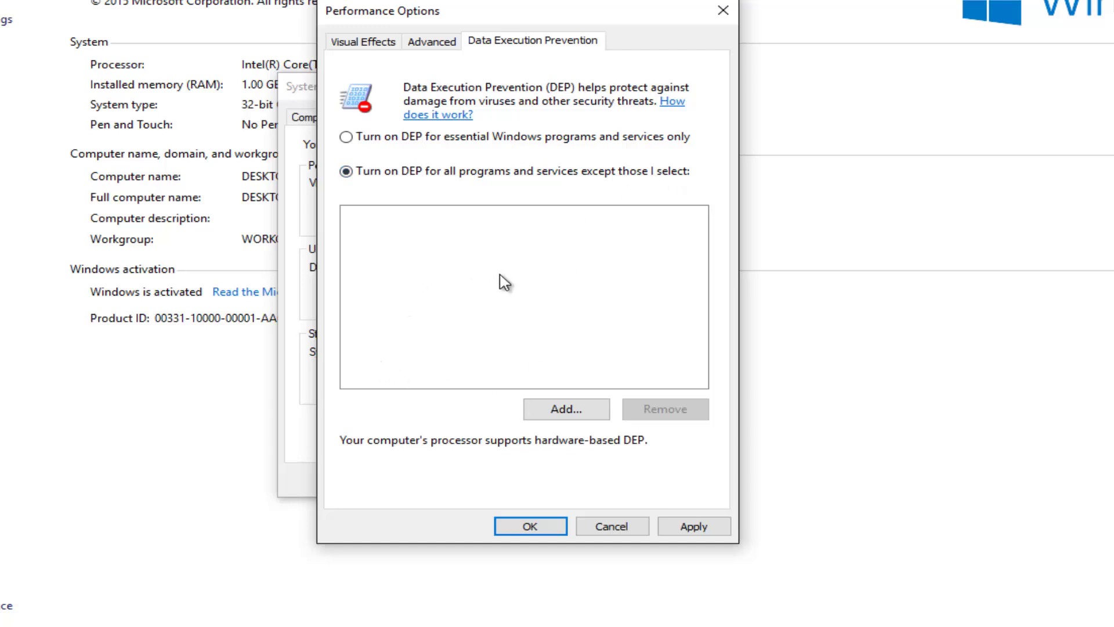
# Add spoolsv from System32 as a DEP exception
pyautogui.click(565, 409)
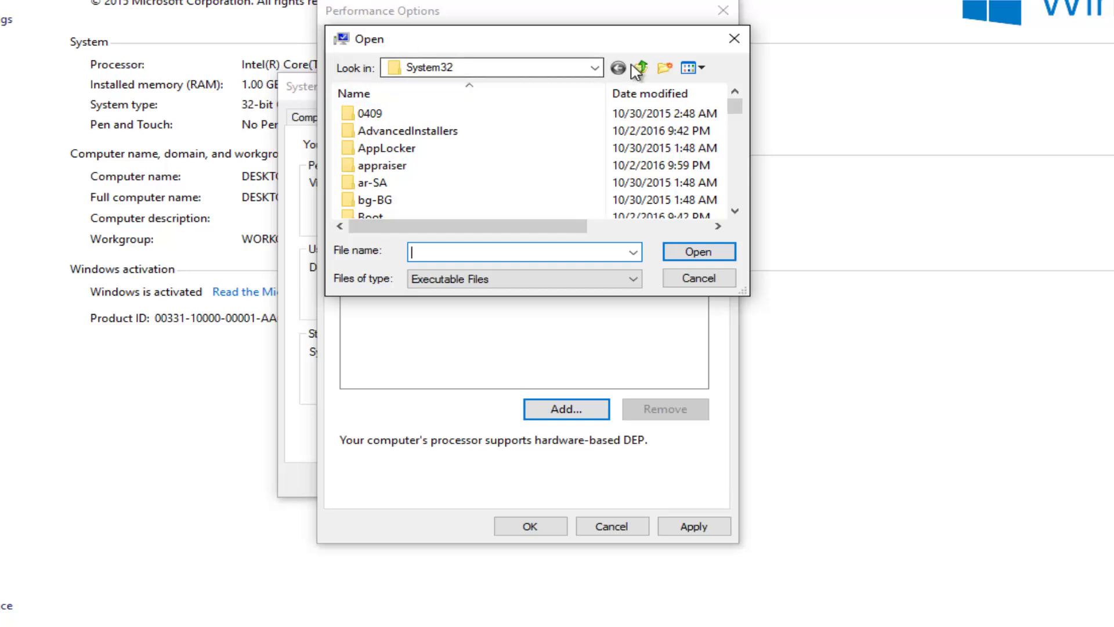
pyautogui.moveTo(736, 116); pyautogui.dragTo(736, 168)
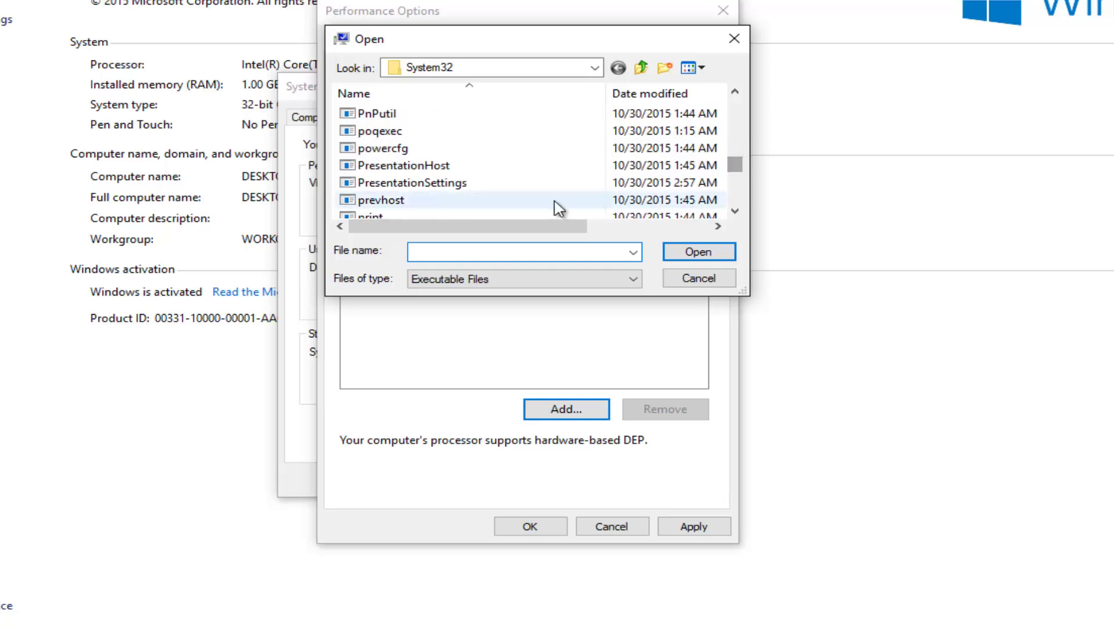
pyautogui.scroll(-3, 531, 200)
pyautogui.scroll(-3, 529, 196)
pyautogui.scroll(-3, 522, 192)
pyautogui.scroll(-3, 520, 188)
pyautogui.scroll(-3, 516, 185)
pyautogui.scroll(-3, 515, 186)
pyautogui.scroll(-3, 512, 183)
pyautogui.scroll(-3, 509, 183)
pyautogui.scroll(-3, 505, 183)
pyautogui.scroll(-3, 504, 181)
pyautogui.scroll(-3, 500, 180)
pyautogui.scroll(-3, 497, 179)
pyautogui.scroll(-3, 494, 177)
pyautogui.scroll(-3, 491, 177)
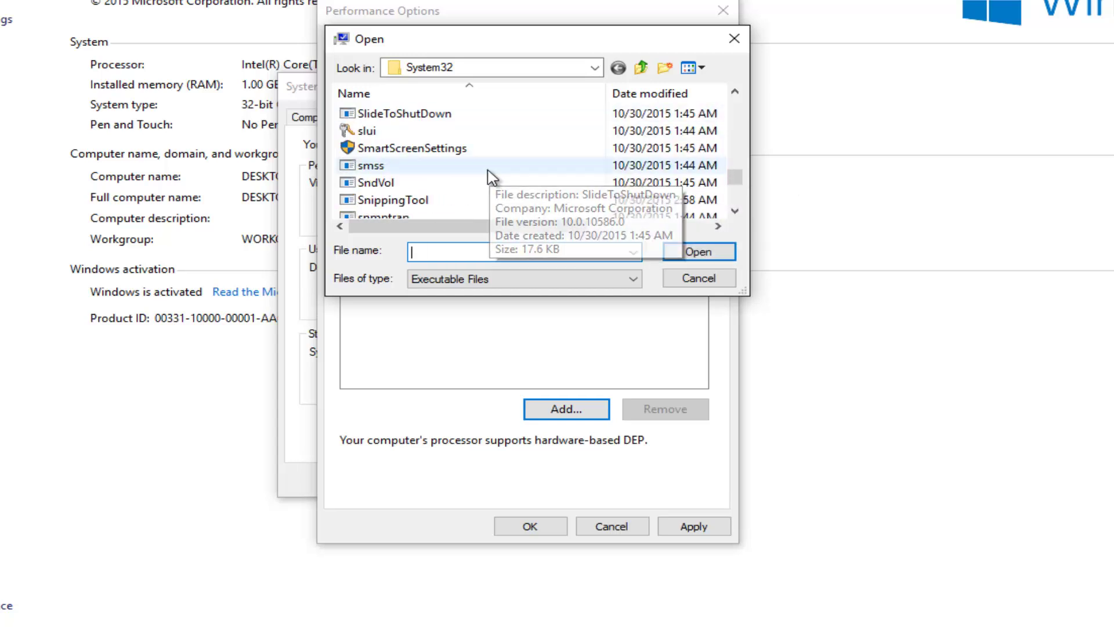
pyautogui.scroll(-3, 486, 176)
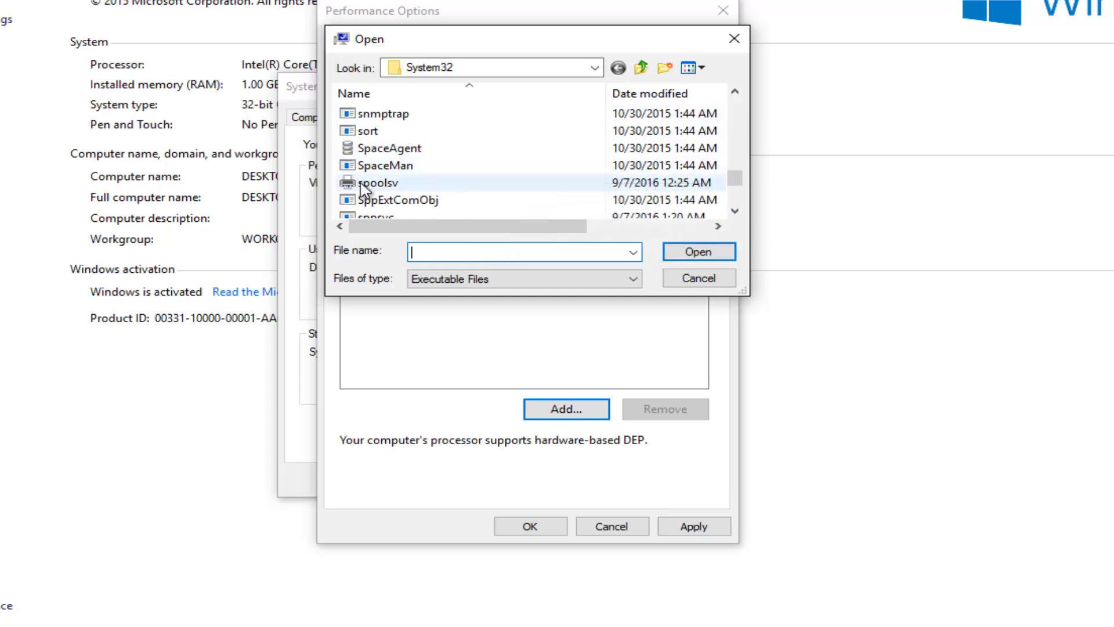
pyautogui.moveTo(378, 183)
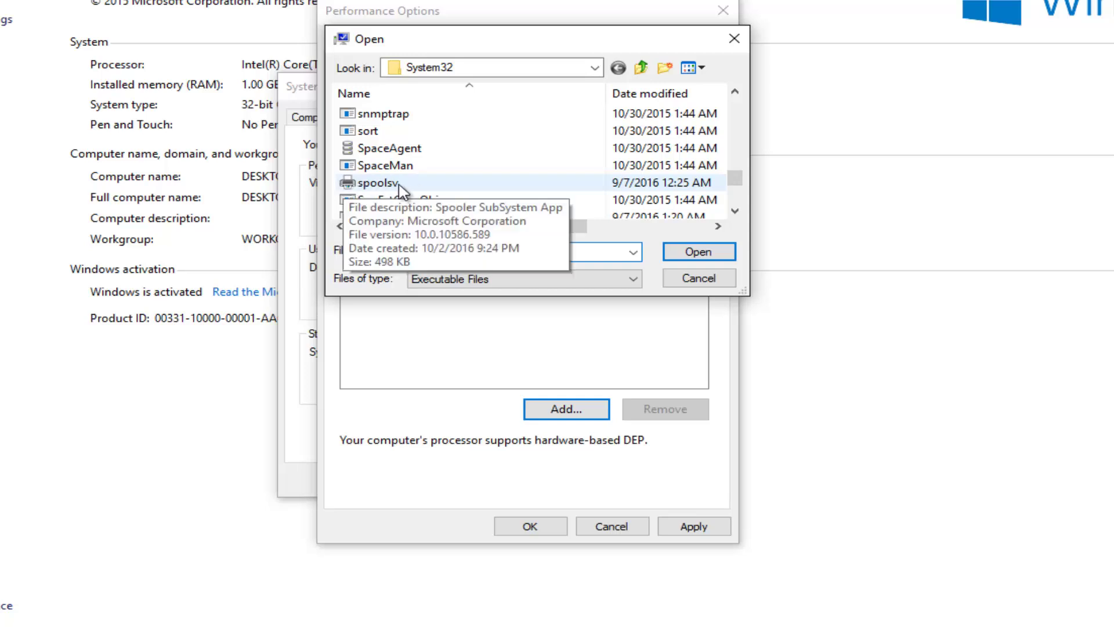
pyautogui.click(377, 184)
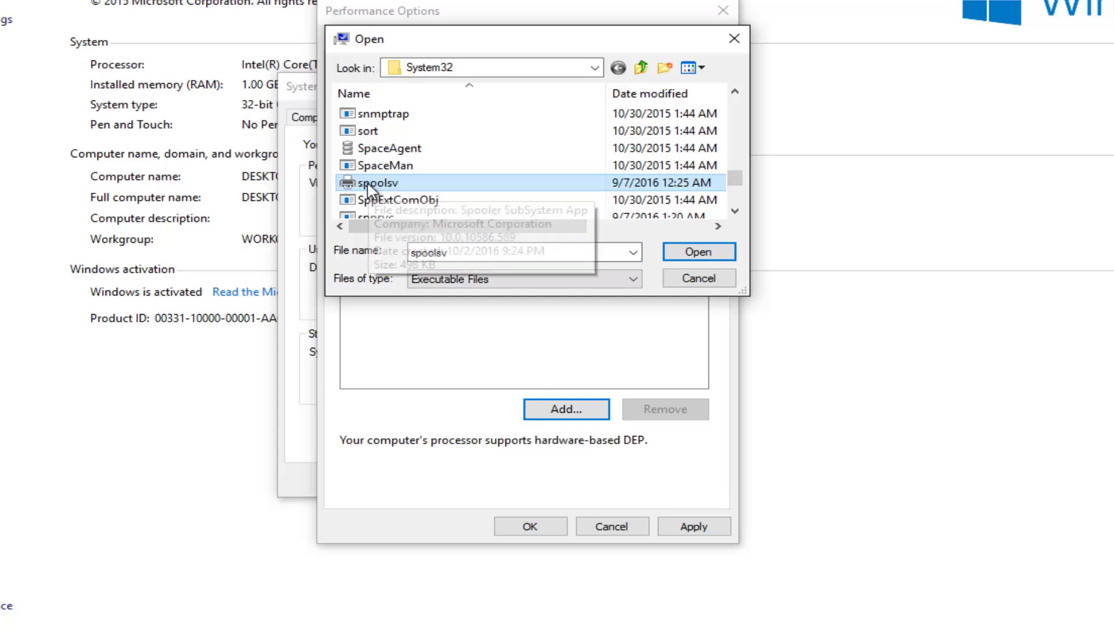
# Confirm spoolsv, then dismiss the warning that DEP cannot be turned off for it
pyautogui.click(687, 254)
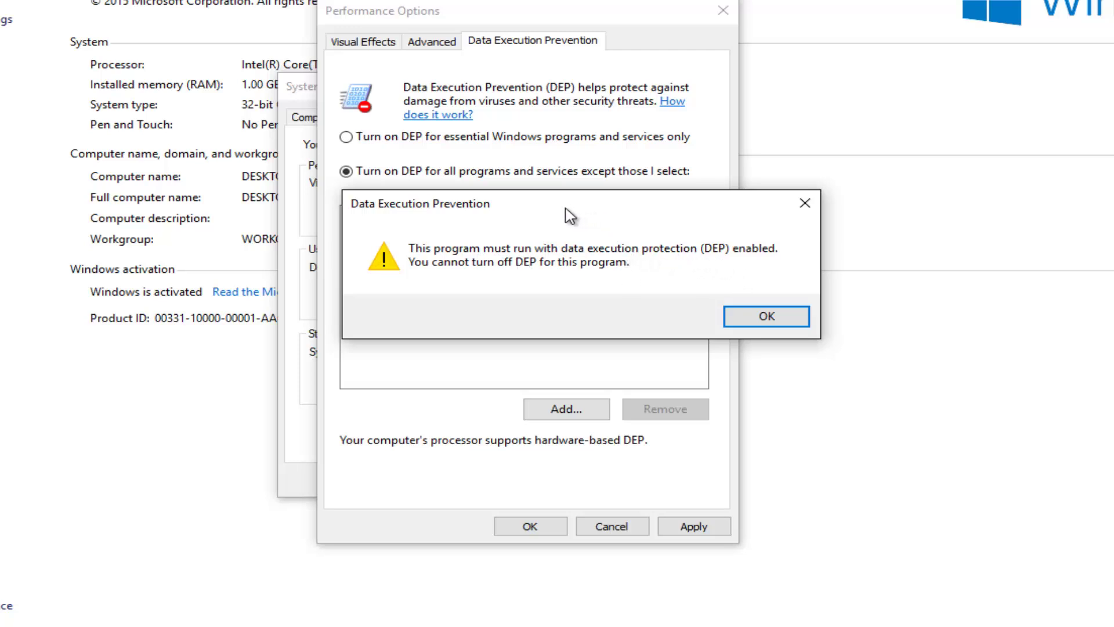
pyautogui.moveTo(570, 216); pyautogui.dragTo(539, 220)
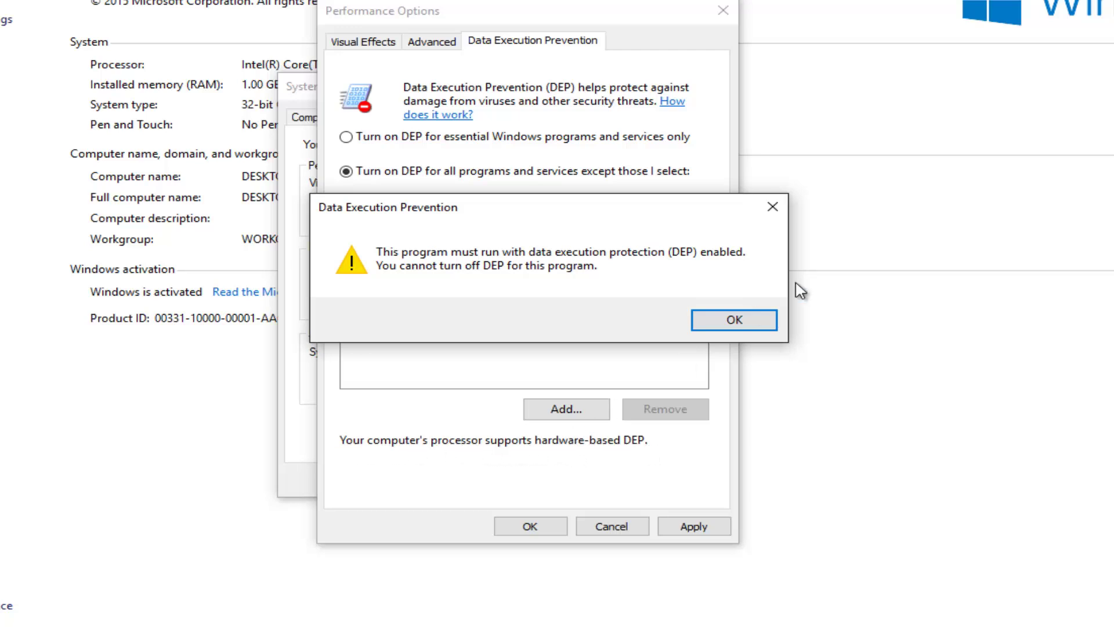
pyautogui.click(774, 207)
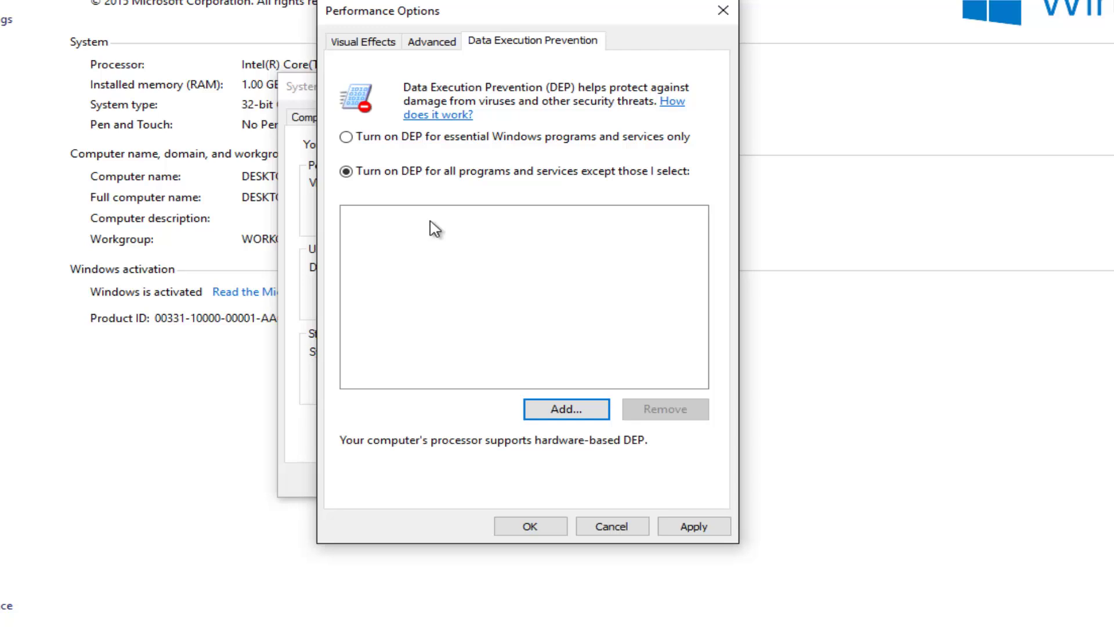
# Apply the new DEP setting, acknowledge the restart-required notice, and close Performance Options
pyautogui.click(693, 526)
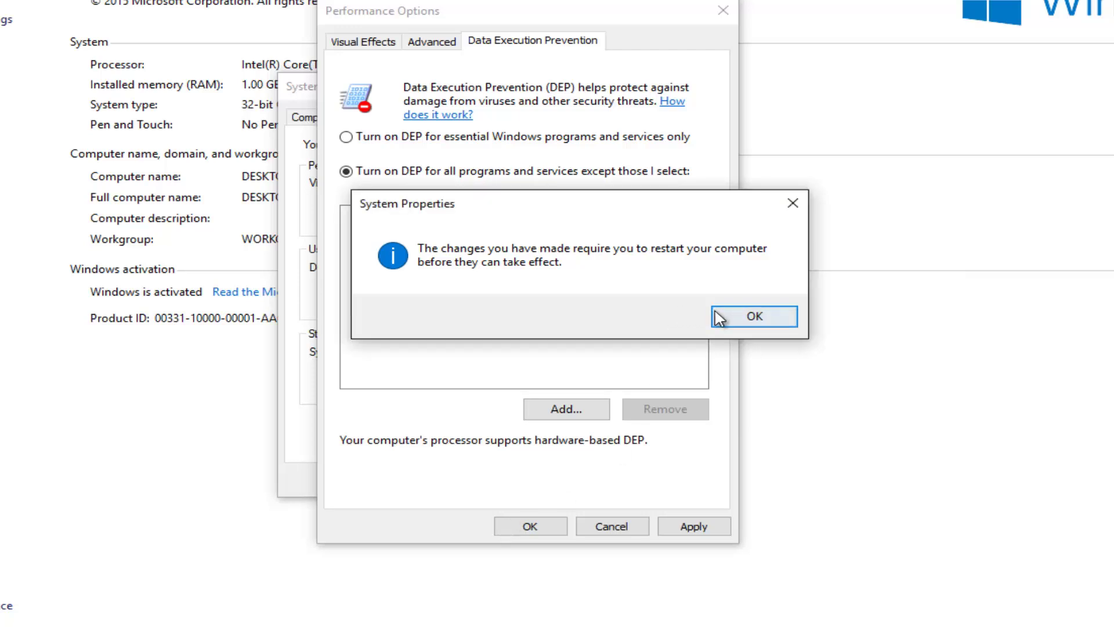
pyautogui.click(754, 316)
pyautogui.click(531, 525)
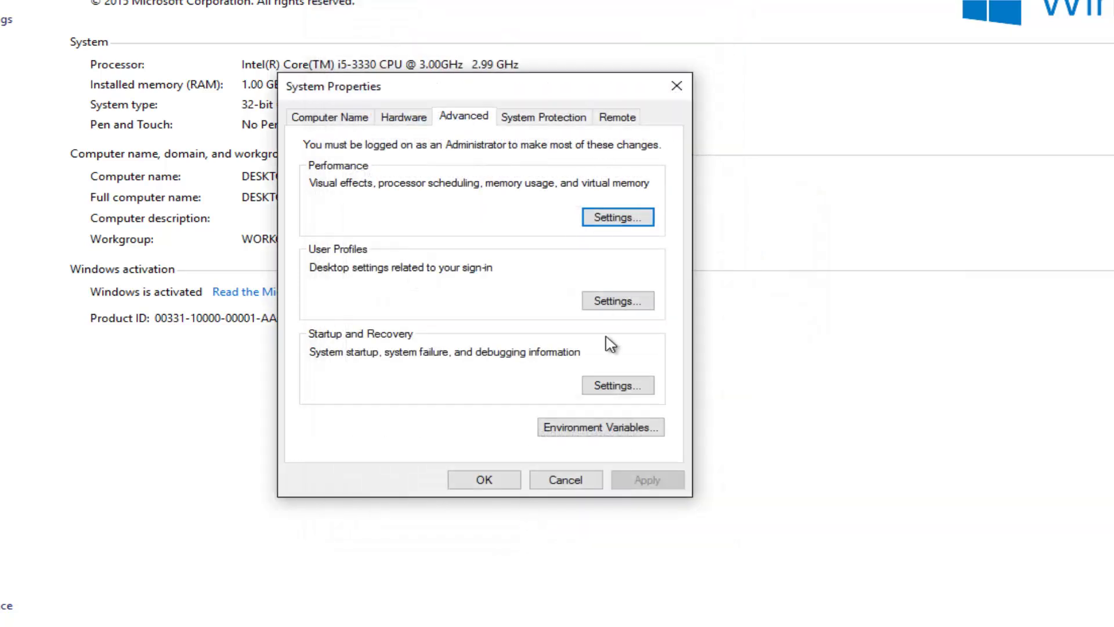
# Recheck the Data Execution Prevention settings, close Performance Options, and nudge System Properties upward
pyautogui.click(617, 217)
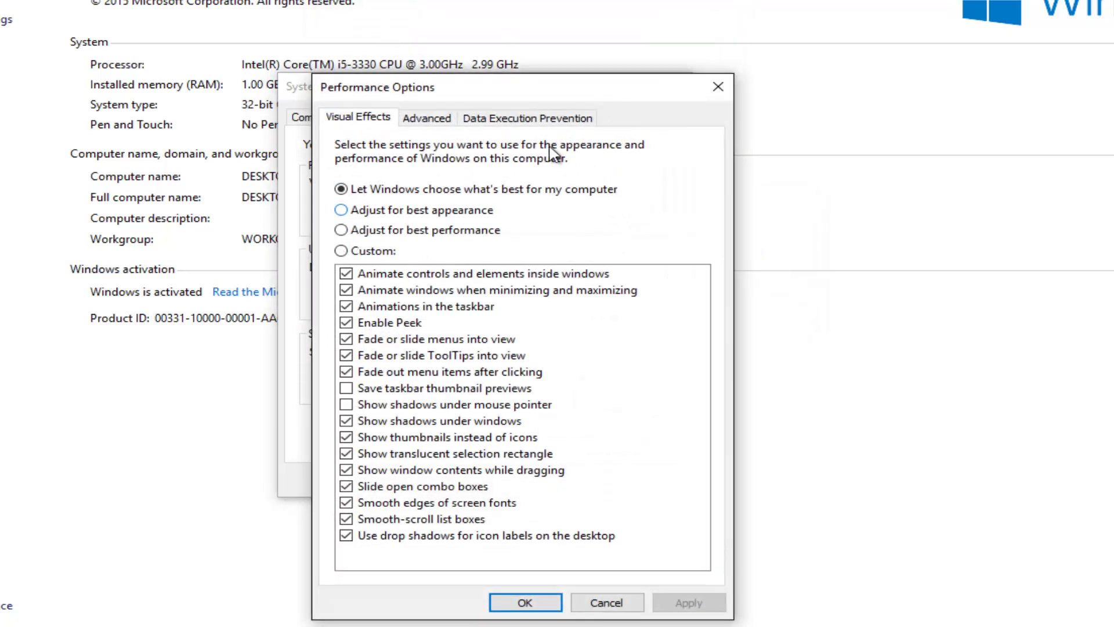
pyautogui.click(528, 117)
pyautogui.click(718, 87)
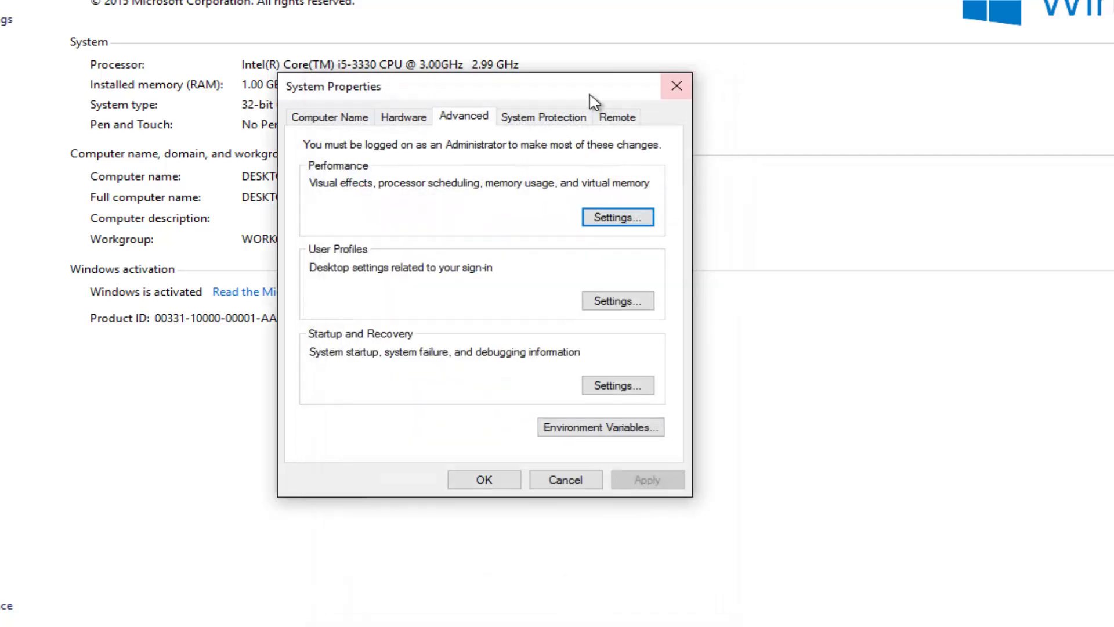
pyautogui.moveTo(553, 94); pyautogui.dragTo(539, 62)
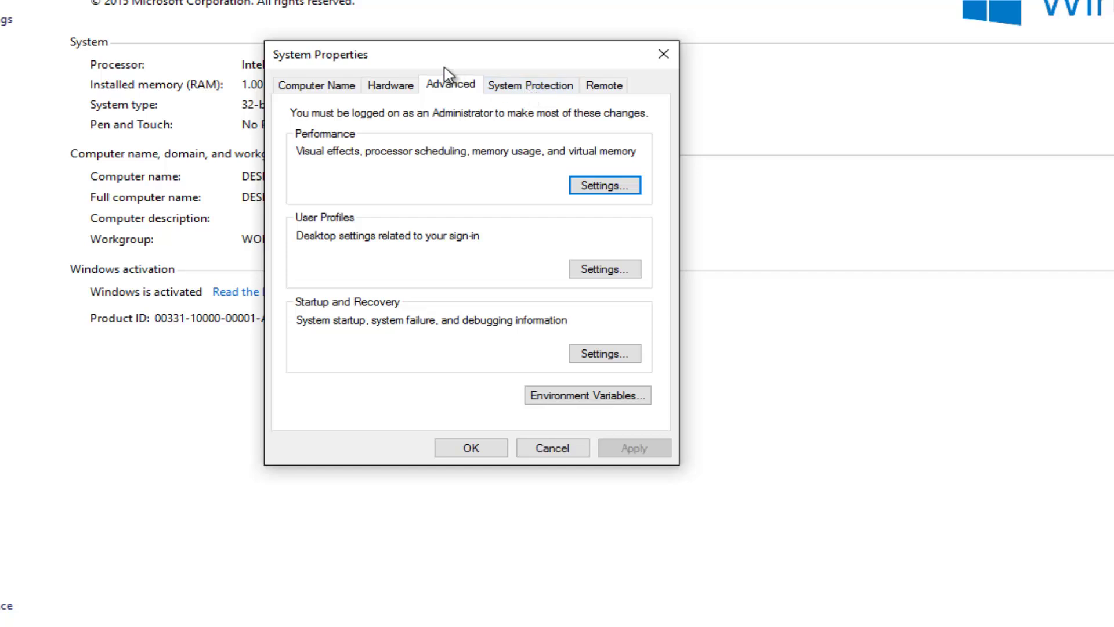
# Close both the System Properties and System windows, leaving the bare desktop
pyautogui.click(663, 55)
pyautogui.hotkey('alt', 'F4')
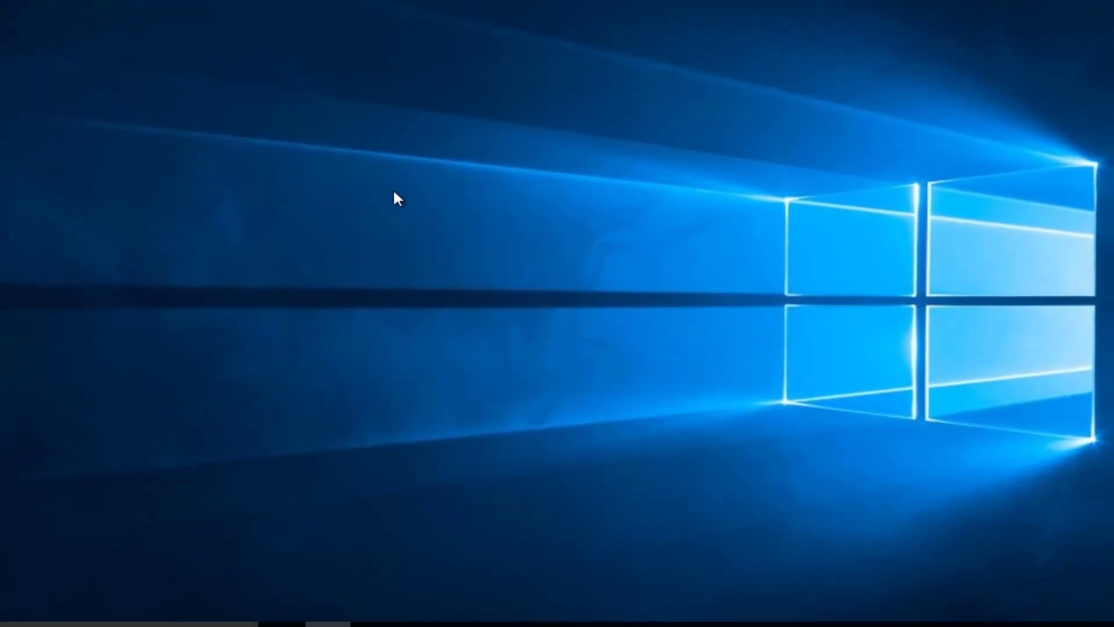